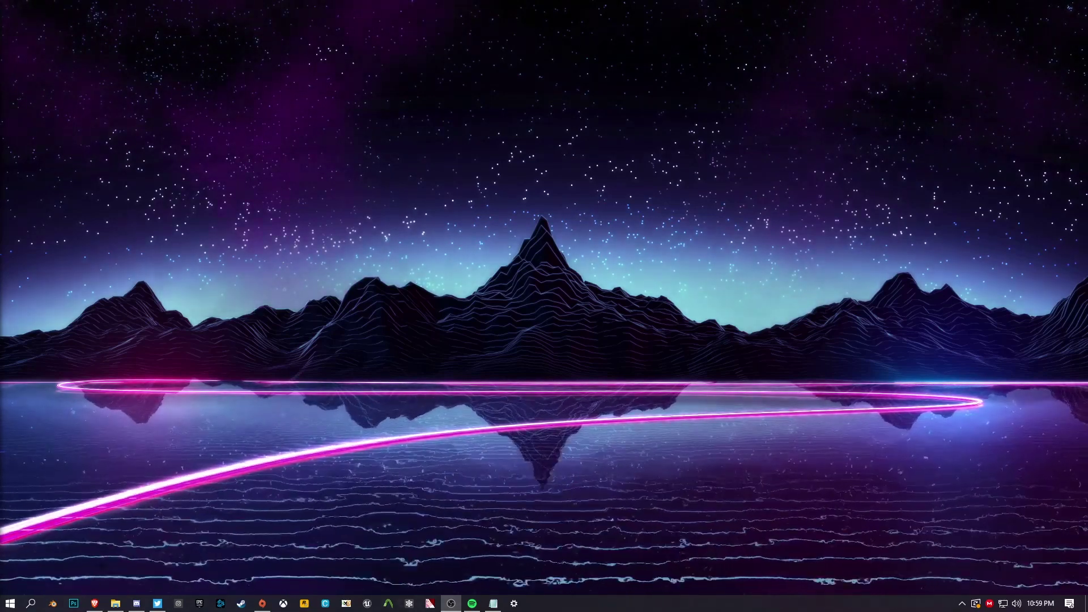
Step: Show the toolchain-release folder on the Desktop and scroll through its 45 items
{"action": "left_click", "coordinate": [94, 603]}
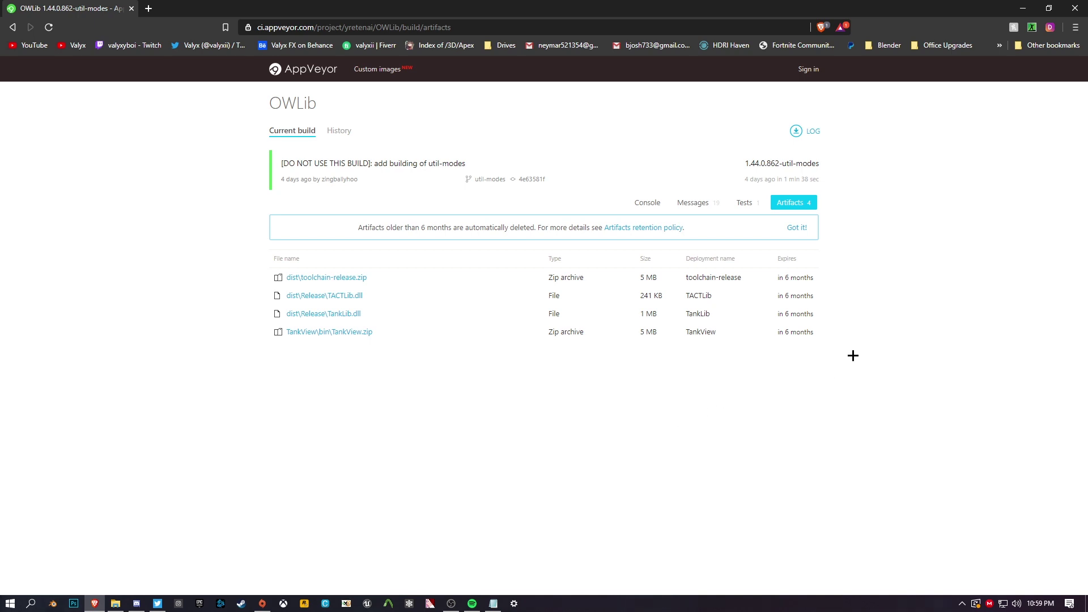
{"action": "left_click", "coordinate": [1023, 8]}
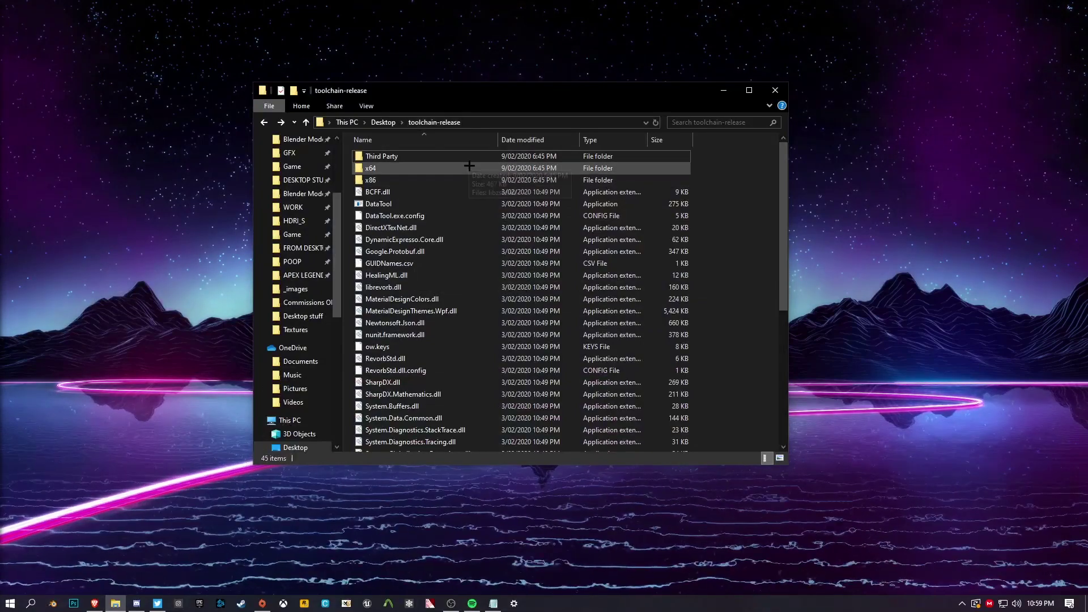
{"action": "scroll", "coordinate": [465, 226], "scroll_direction": "down", "scroll_amount": 6}
{"action": "scroll", "coordinate": [461, 227], "scroll_direction": "up", "scroll_amount": 6}
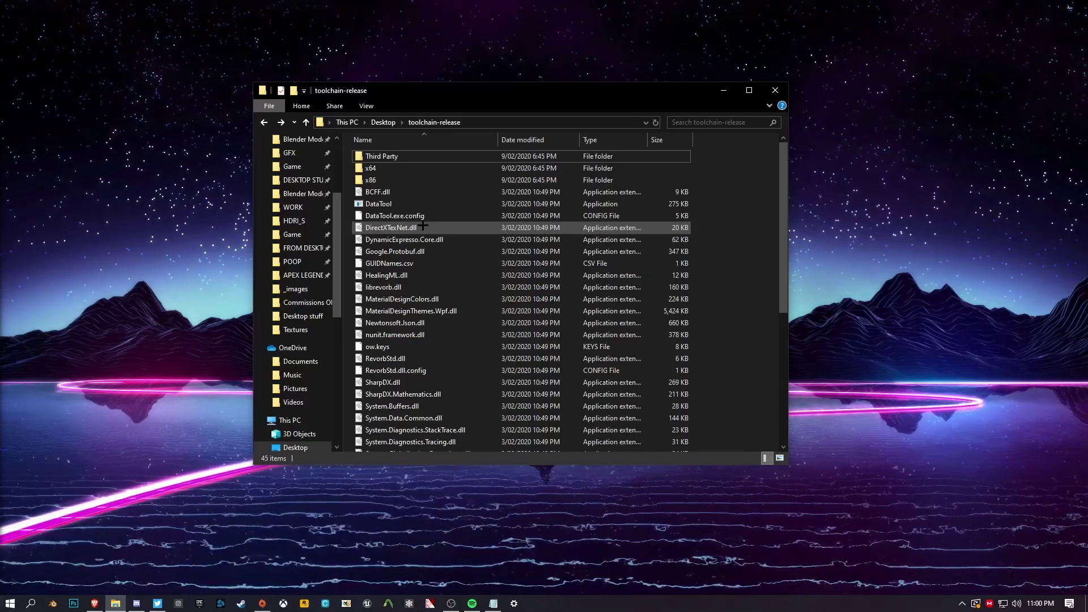
{"action": "left_click", "coordinate": [482, 121]}
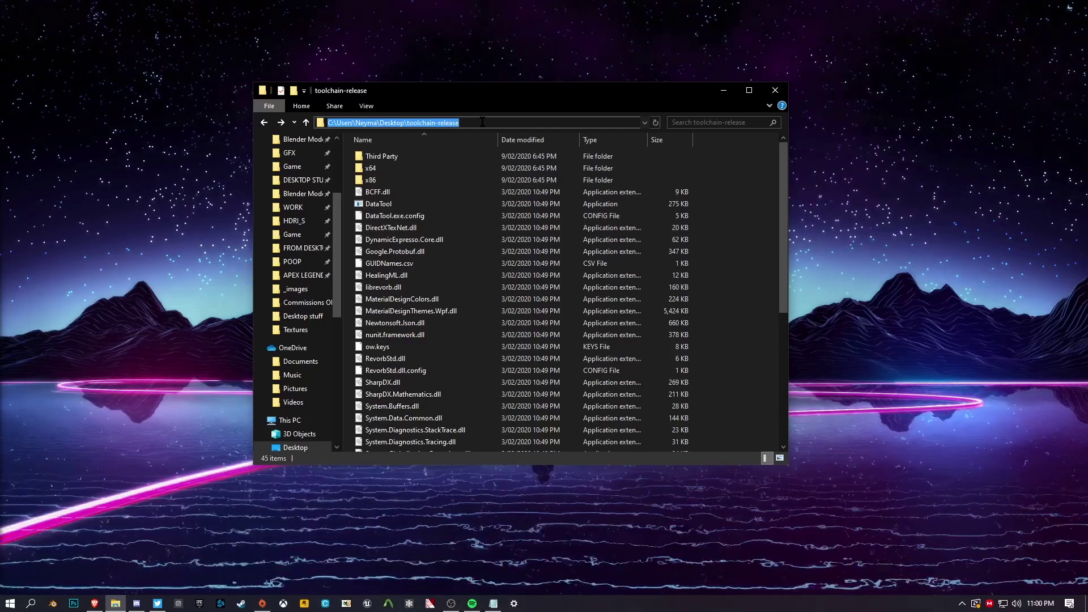
Step: Launch a cmd console in the toolchain-release folder, placed over the file list
{"action": "type", "text": "cmd"}
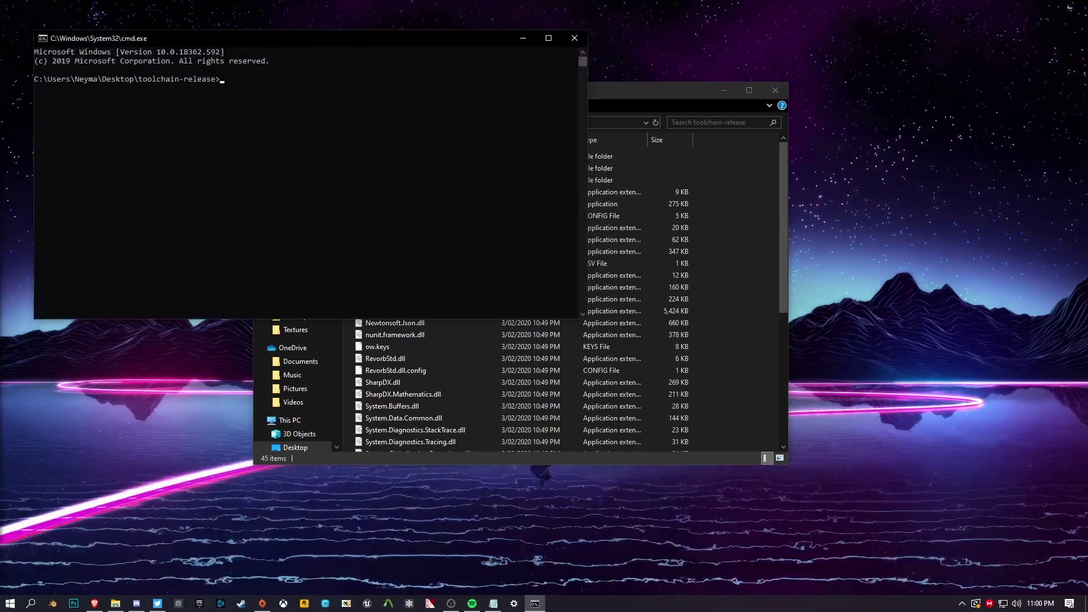
{"action": "left_click_drag", "start_coordinate": [283, 38], "coordinate": [461, 110]}
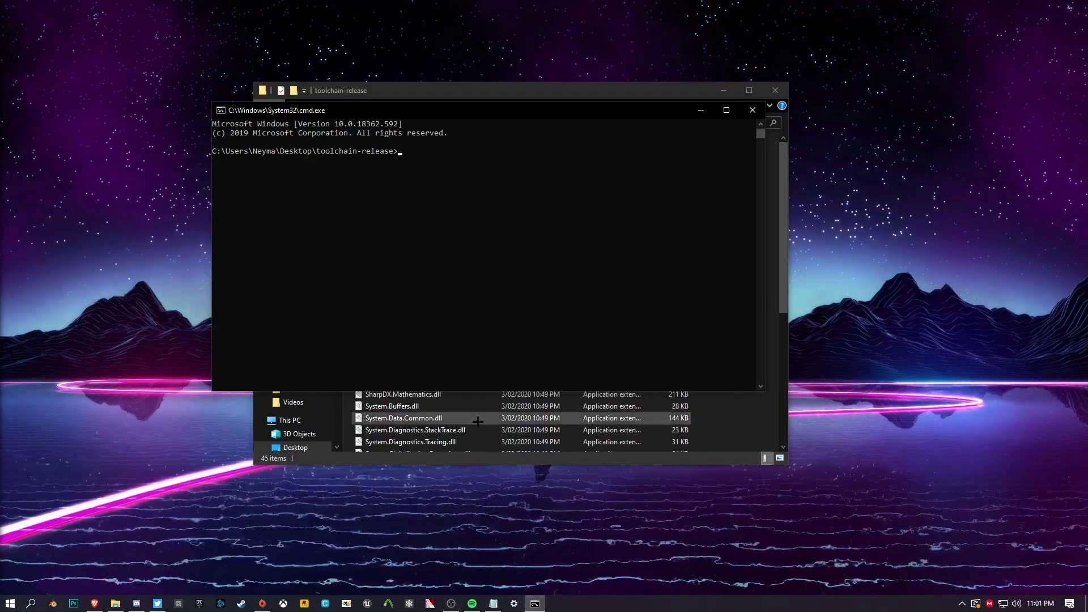
Step: Bring the OW Datatool CMD notes forward and move the window higher on screen
{"action": "key", "text": "alt+Tab"}
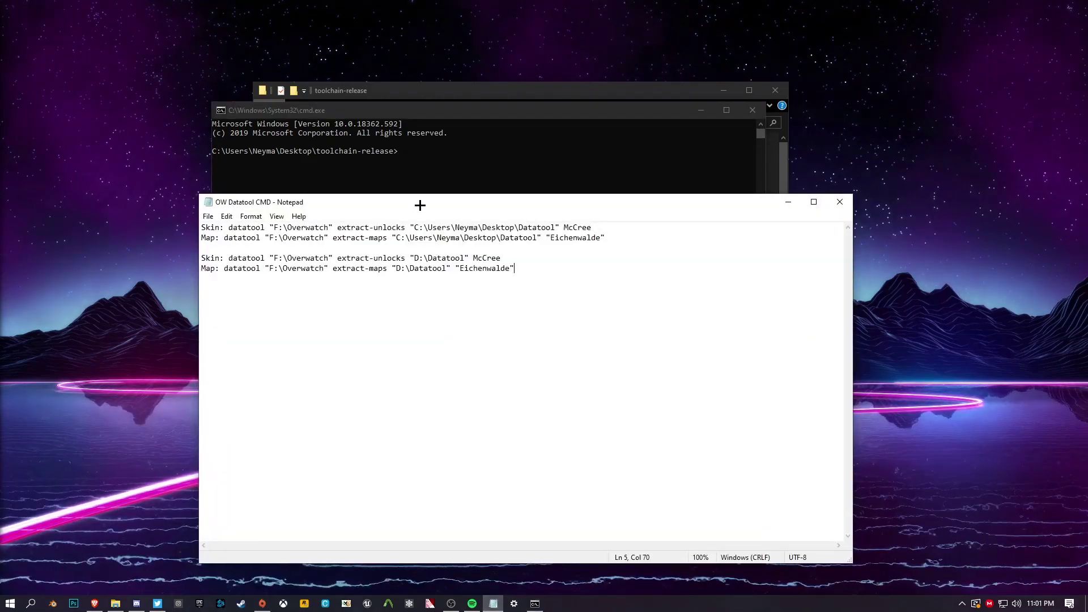
{"action": "left_click_drag", "start_coordinate": [421, 204], "coordinate": [432, 92]}
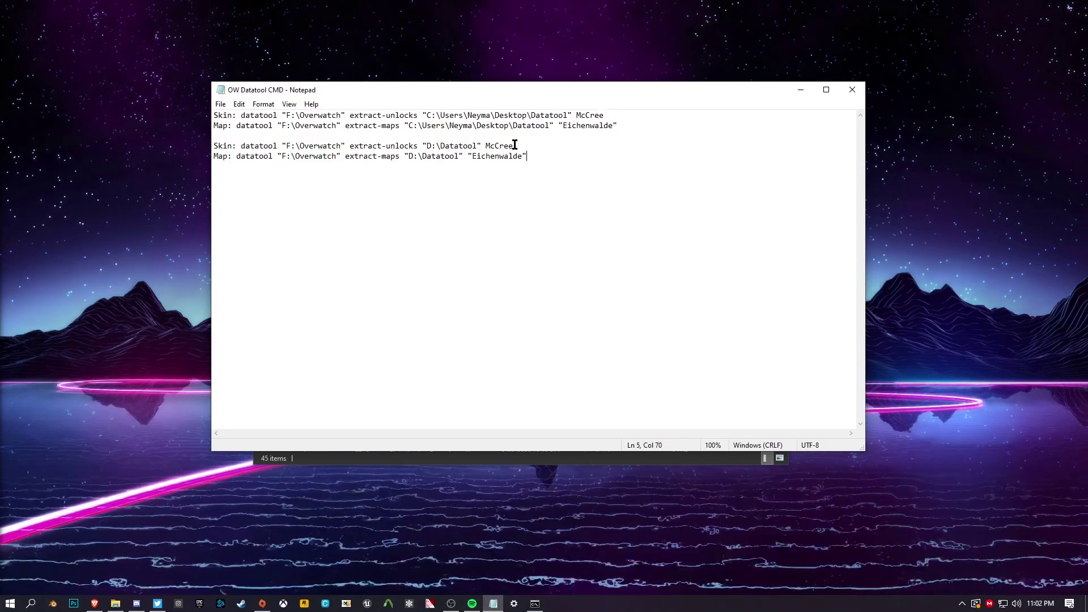
Step: Copy the D:\Datatool McCree extract-unlocks command from the notes and paste it into the console
{"action": "left_click_drag", "start_coordinate": [514, 145], "coordinate": [242, 143]}
{"action": "key", "text": "ctrl+c"}
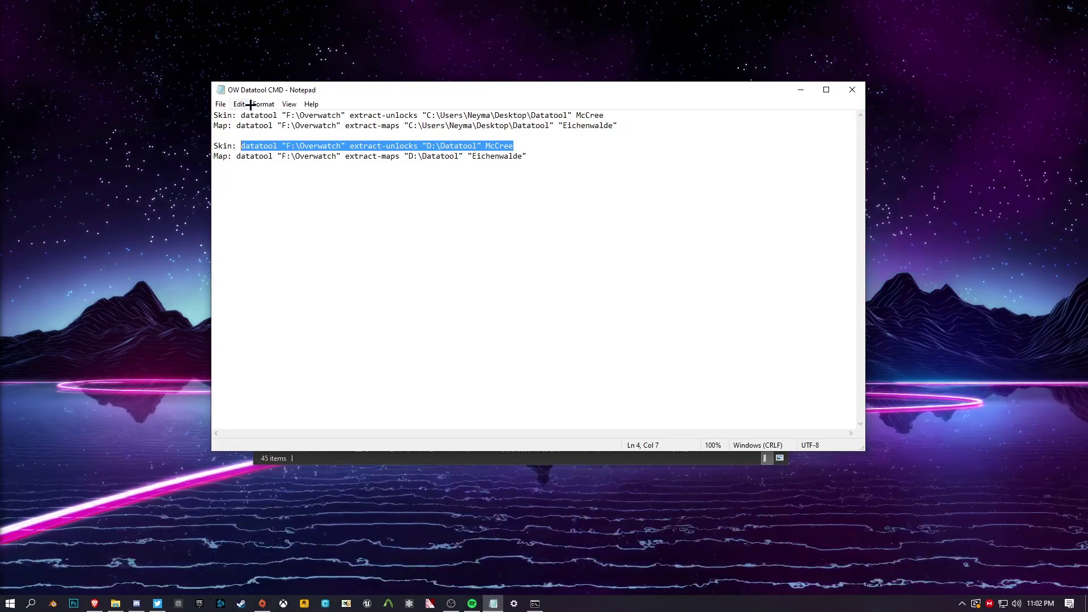
{"action": "left_click", "coordinate": [805, 95]}
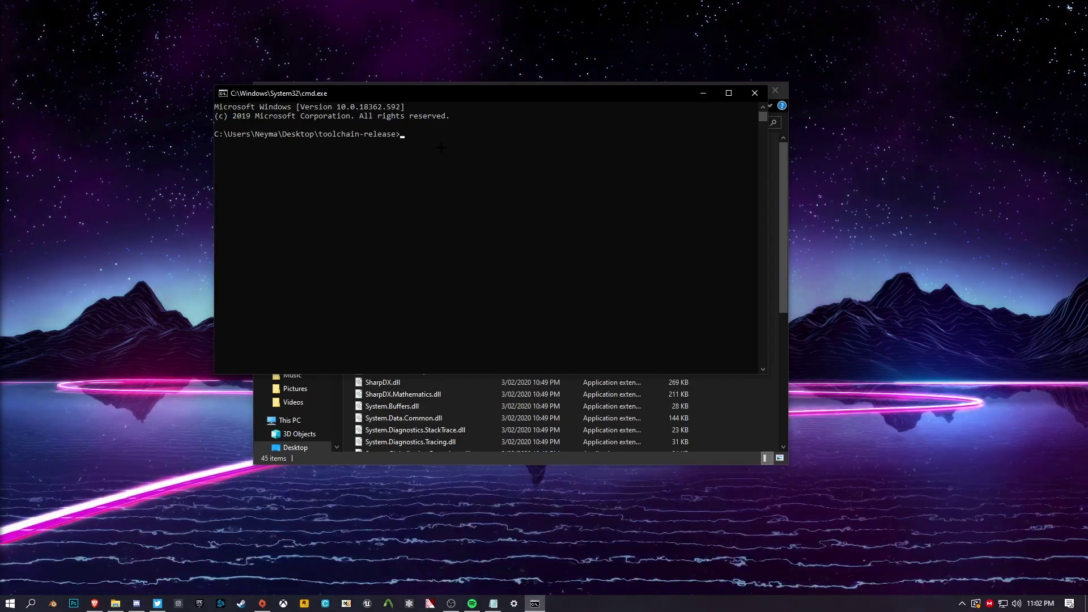
{"action": "key", "text": "ctrl+v"}
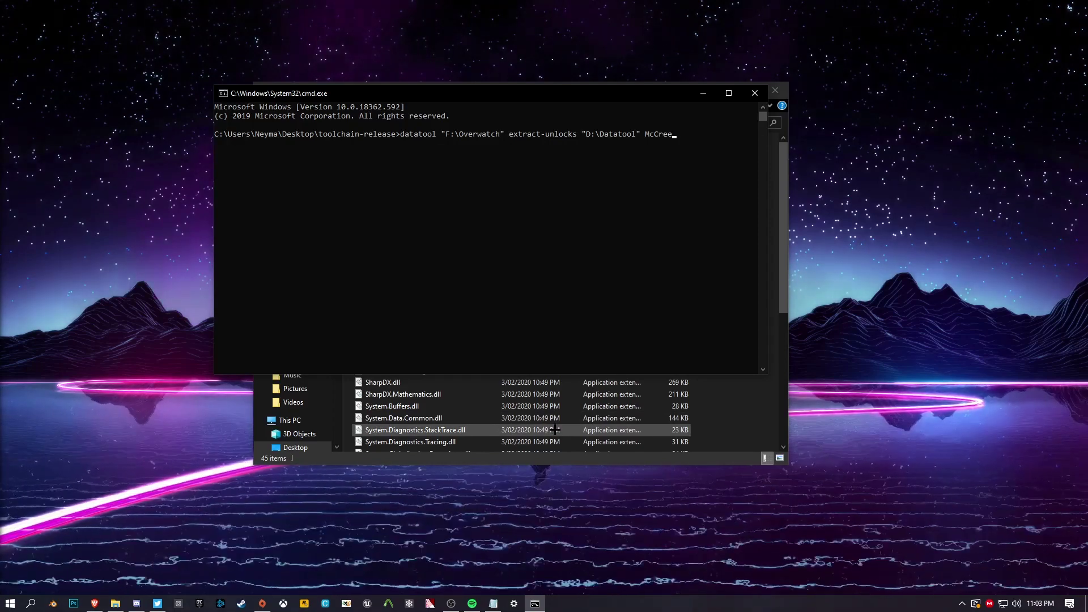
Step: Change the extract-unlocks command's hero from McCree to Mercy and run it
{"action": "key", "text": "alt+Tab"}
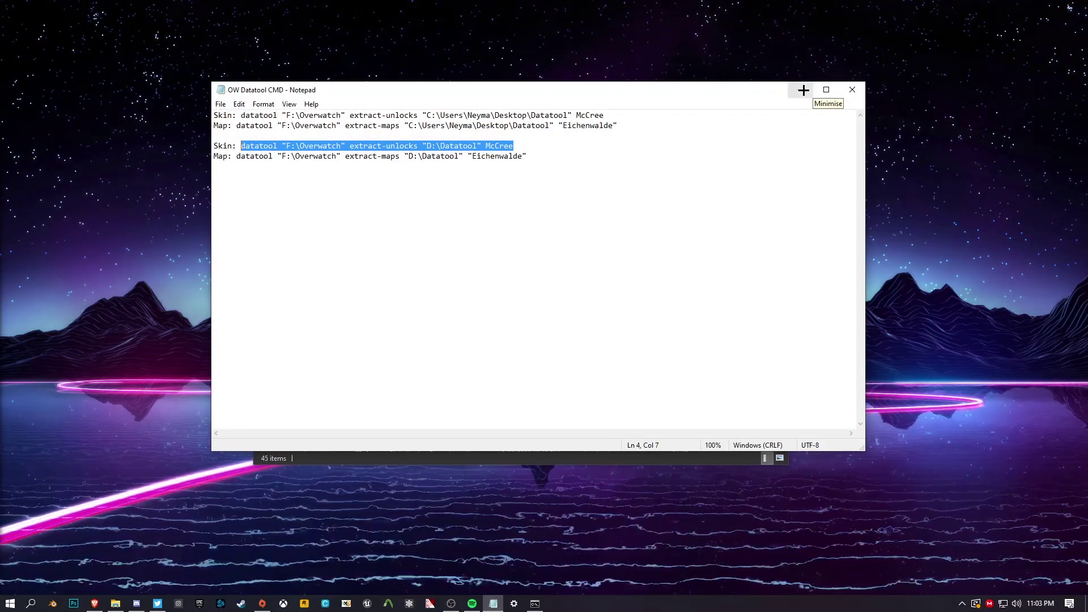
{"action": "left_click", "coordinate": [804, 90]}
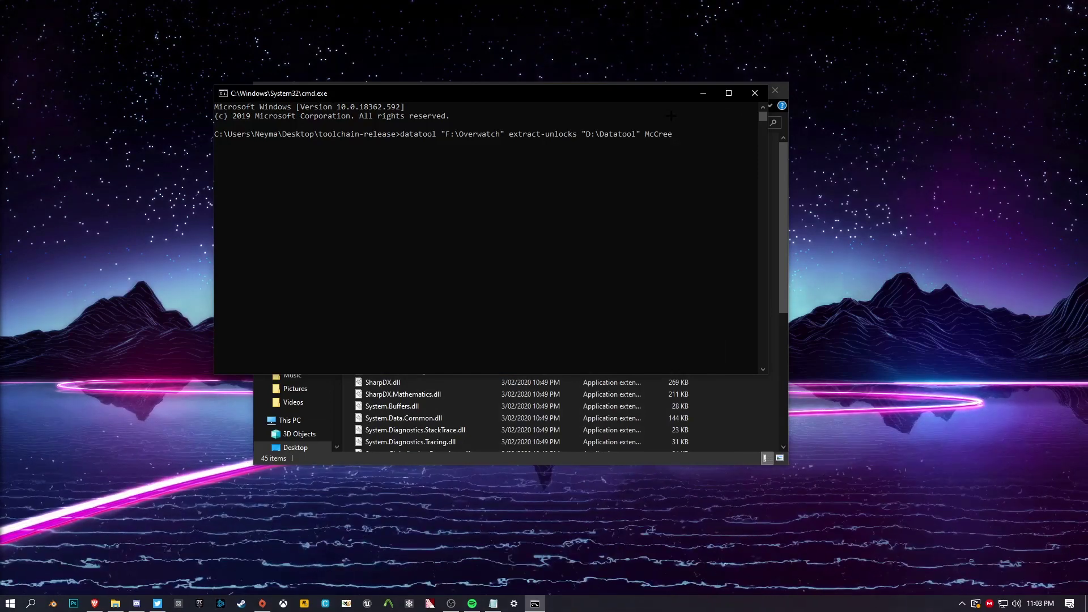
{"action": "key", "text": "BackSpace"}
{"action": "key", "text": "BackSpace"}
{"action": "key", "text": "BackSpace"}
{"action": "key", "text": "BackSpace"}
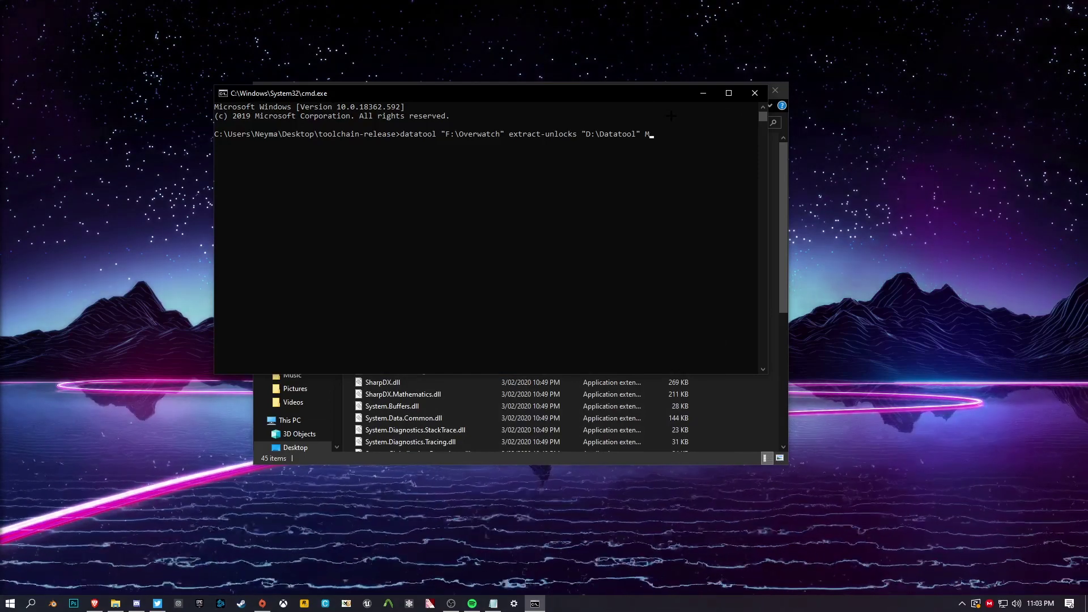
{"action": "key", "text": "BackSpace"}
{"action": "type", "text": "Mercy"}
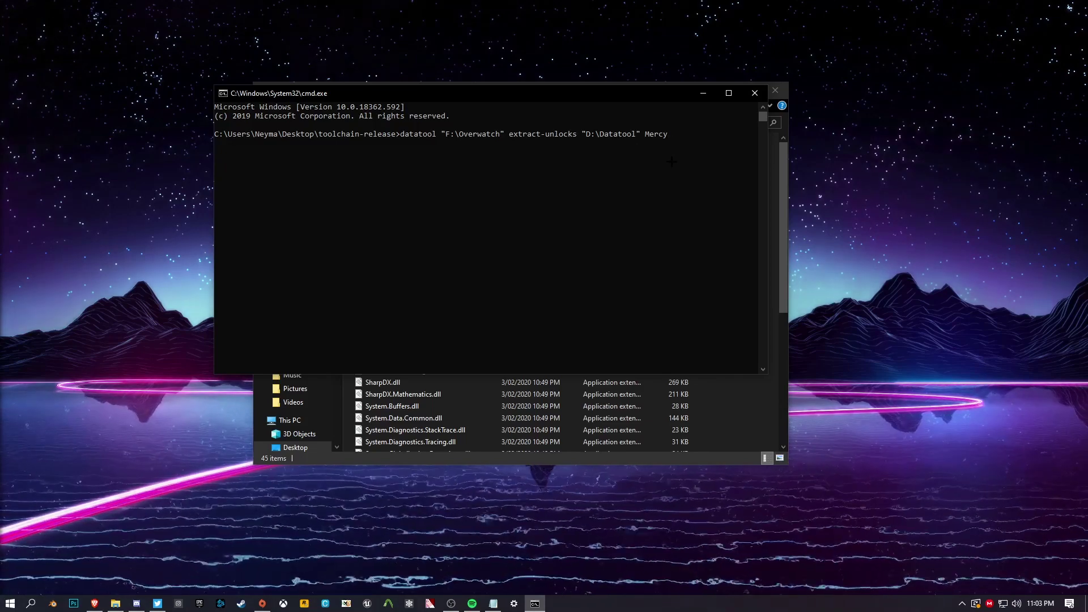
{"action": "key", "text": "Return"}
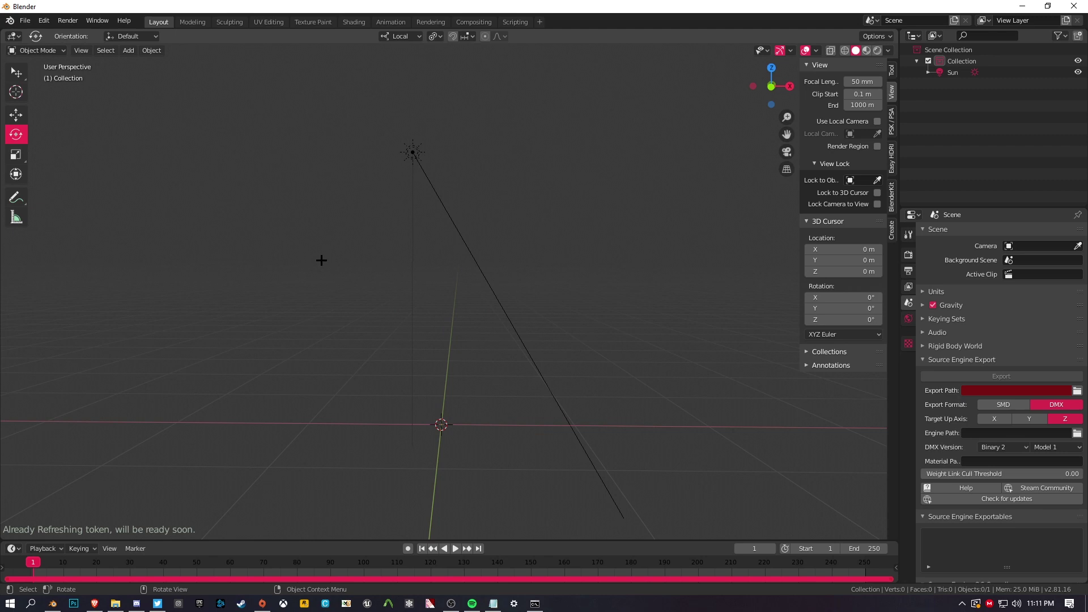
Step: Show Blender's File > Import list with the Overtools Model (.owmdl) importer
{"action": "mouse_move", "coordinate": [321, 261]}
{"action": "middle_mouse_down"}
{"action": "mouse_move", "coordinate": [299, 250]}
{"action": "mouse_move", "coordinate": [347, 269]}
{"action": "mouse_move", "coordinate": [330, 275]}
{"action": "middle_mouse_up"}
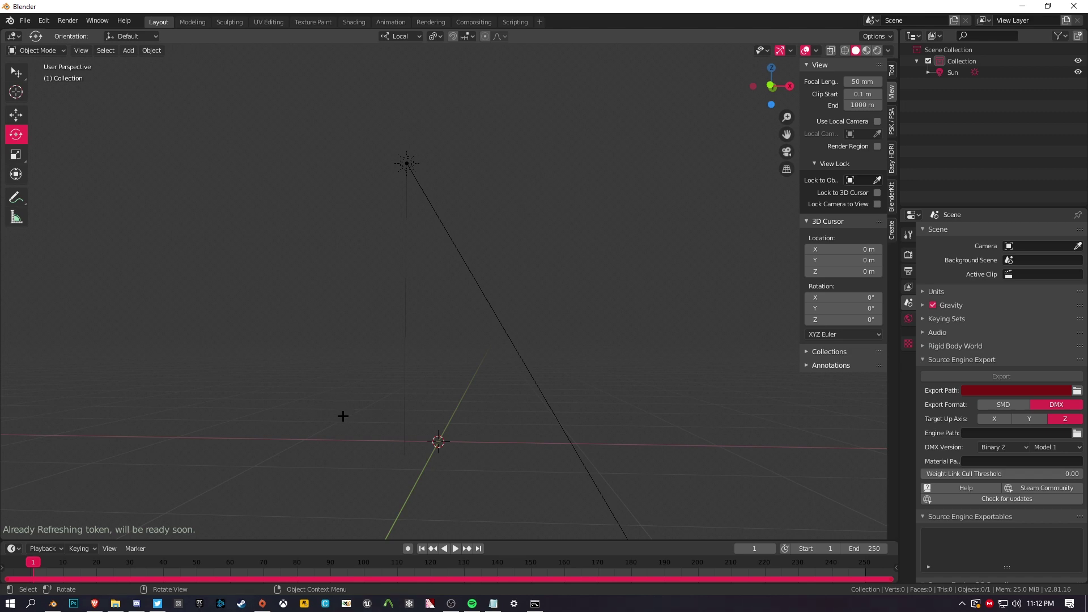
{"action": "left_click", "coordinate": [23, 21]}
{"action": "mouse_move", "coordinate": [89, 173]}
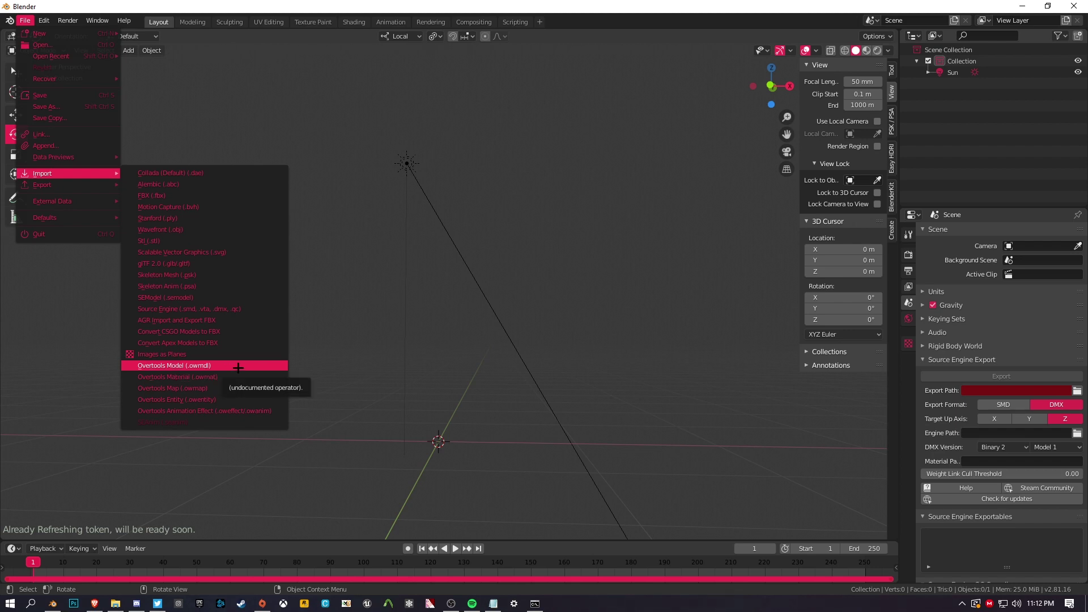
Step: Start an Overtools Model (.owmdl) import and browse to the Everything (D:) drive
{"action": "left_click", "coordinate": [238, 368]}
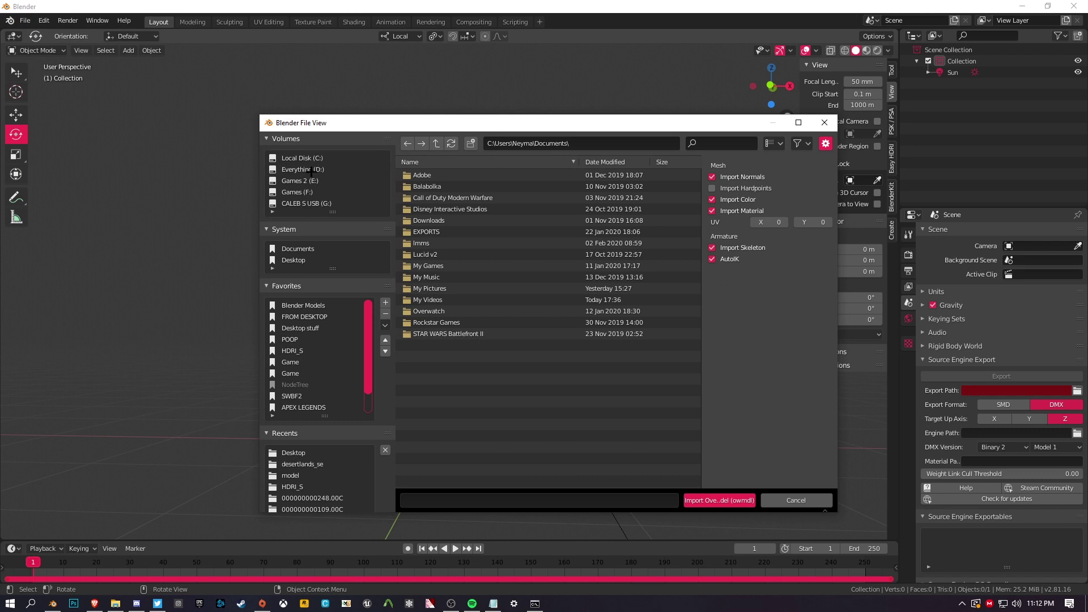
{"action": "left_click", "coordinate": [311, 171]}
Step: Navigate the import browser into D:\Datatool\Heroes\Mercy\Skin
{"action": "left_click", "coordinate": [429, 185]}
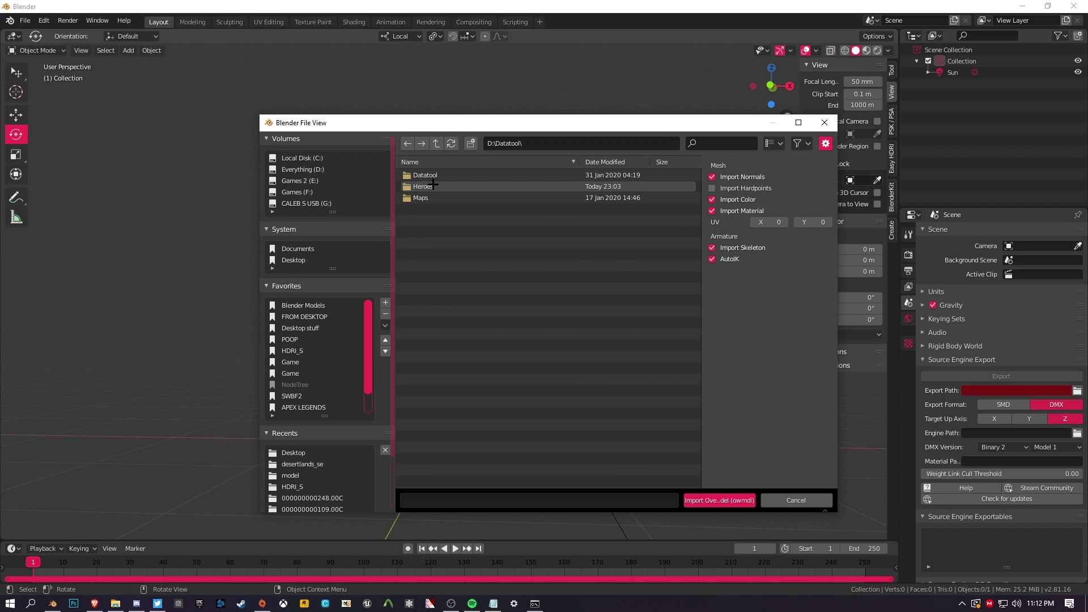
{"action": "left_click", "coordinate": [433, 184]}
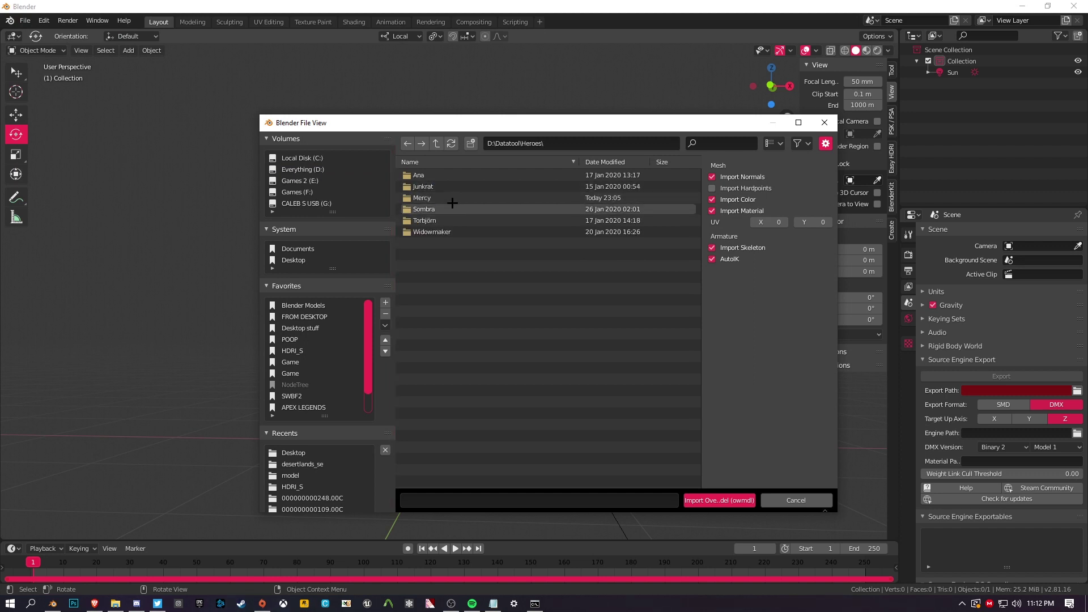
{"action": "left_click", "coordinate": [433, 197]}
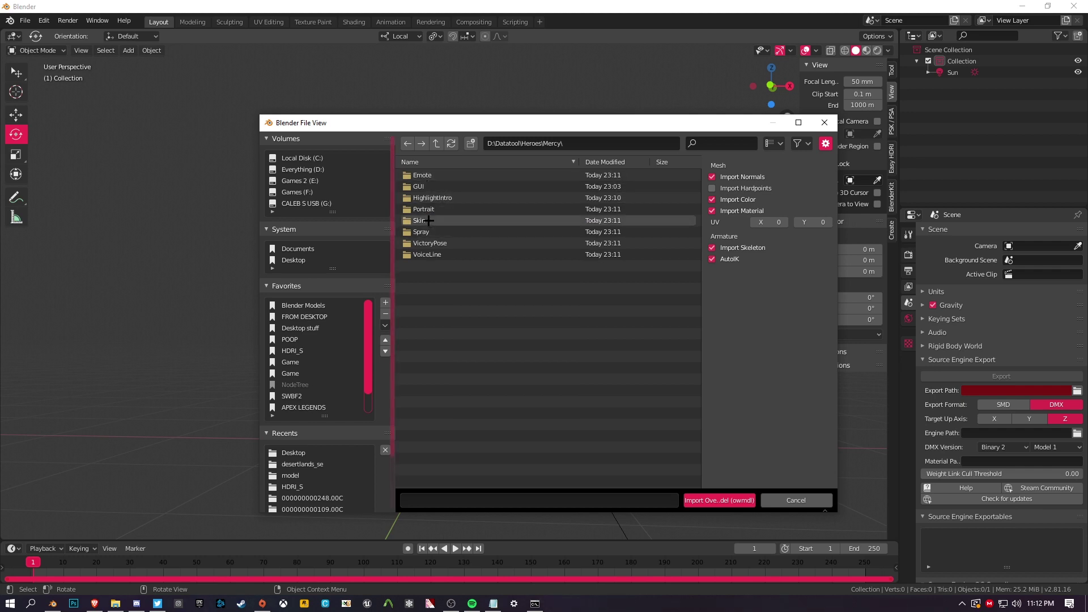
{"action": "left_click", "coordinate": [445, 224]}
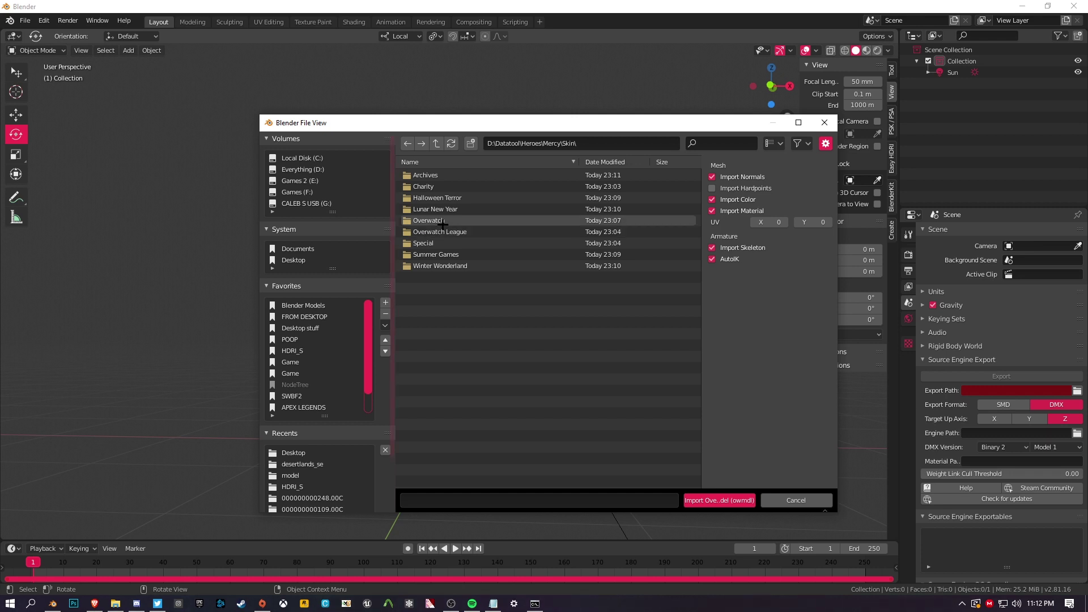
Step: Browse into Overwatch\Legendary\Sigrún\Models and open the 000000000B18.00C folder
{"action": "double_click", "coordinate": [442, 224]}
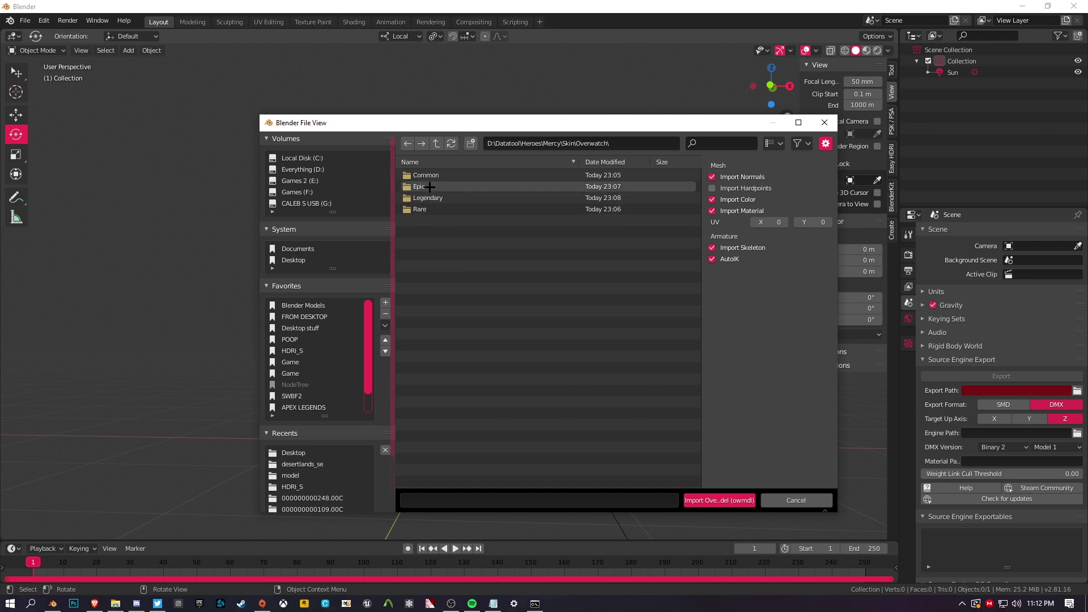
{"action": "double_click", "coordinate": [435, 197]}
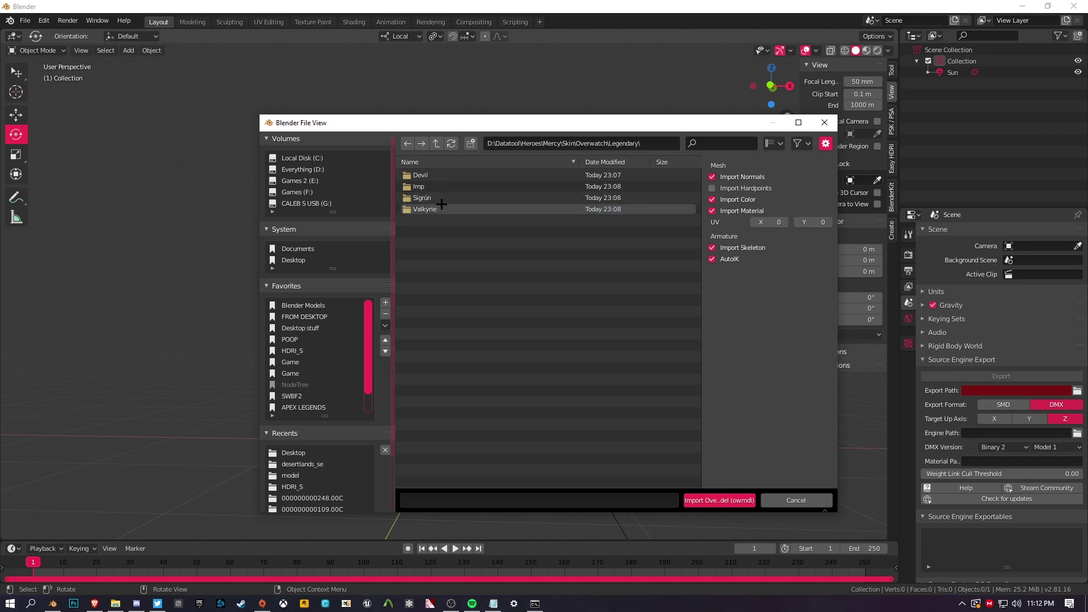
{"action": "double_click", "coordinate": [442, 198]}
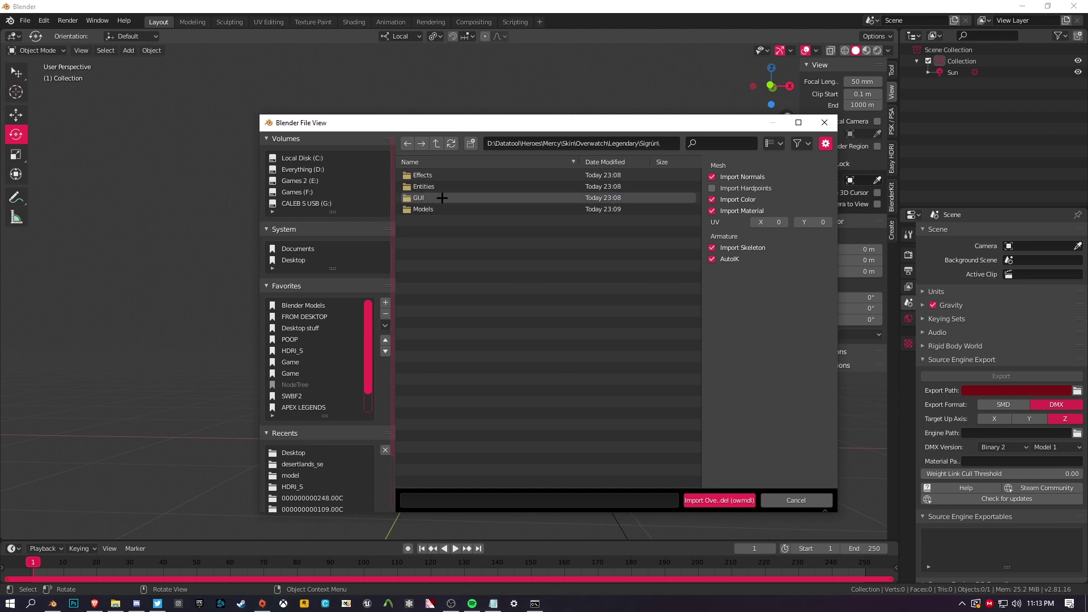
{"action": "double_click", "coordinate": [436, 209]}
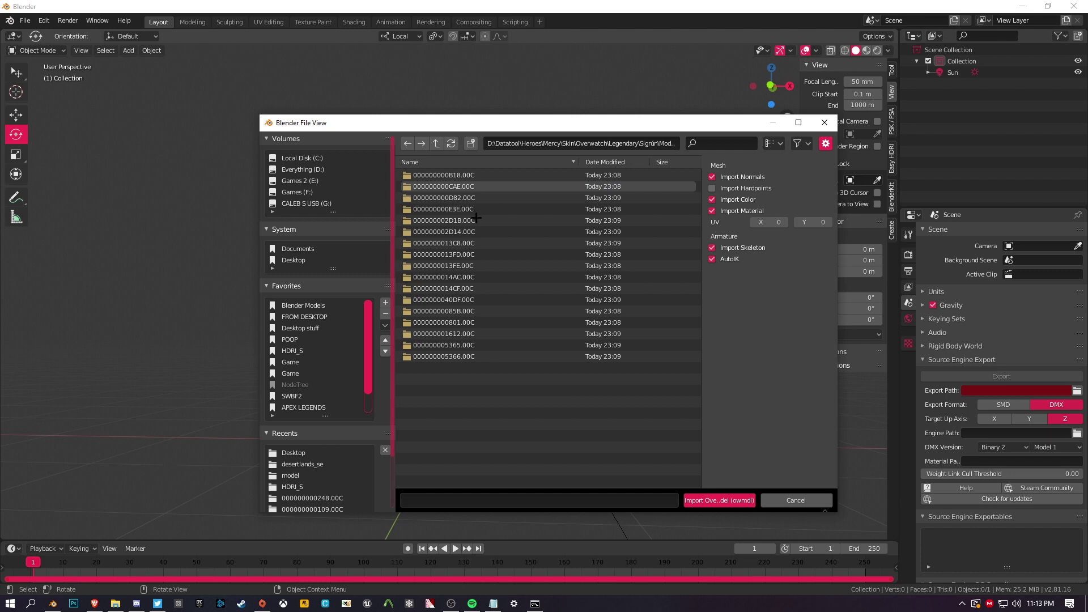
{"action": "double_click", "coordinate": [442, 186]}
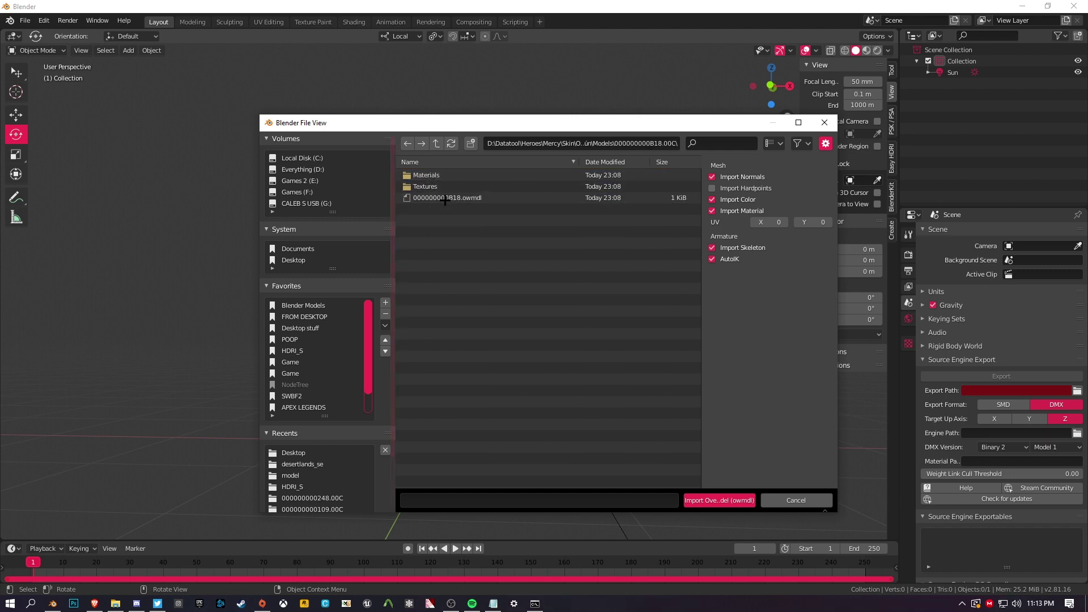
Step: Climb back to the Skin folder and look inside the Halloween Terror Legendary folder
{"action": "left_click", "coordinate": [436, 143]}
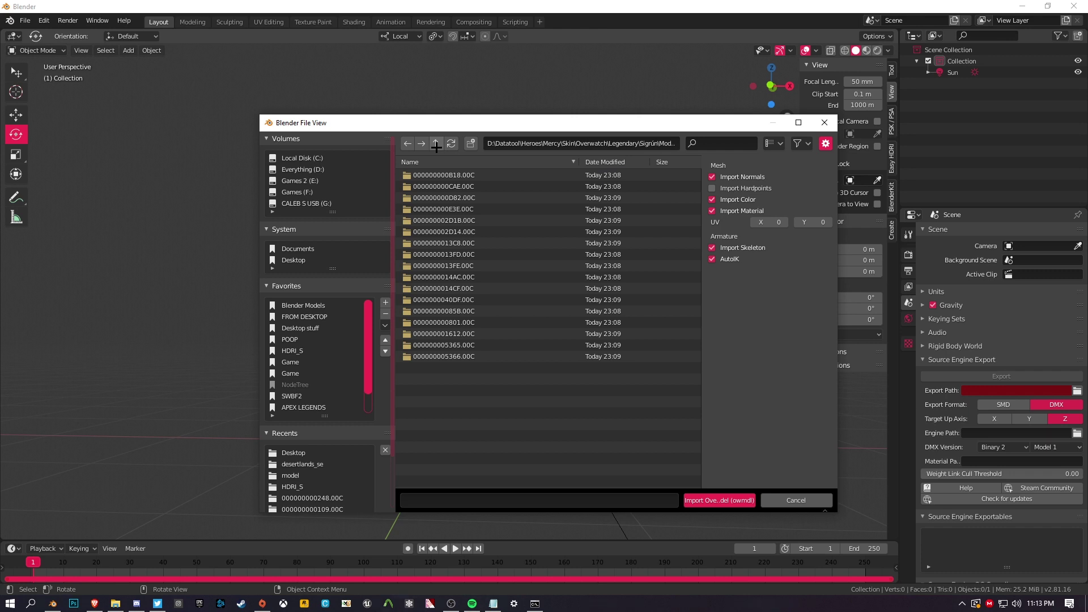
{"action": "left_click", "coordinate": [436, 144]}
{"action": "left_click", "coordinate": [436, 144]}
{"action": "left_click", "coordinate": [436, 144]}
{"action": "left_click", "coordinate": [436, 144]}
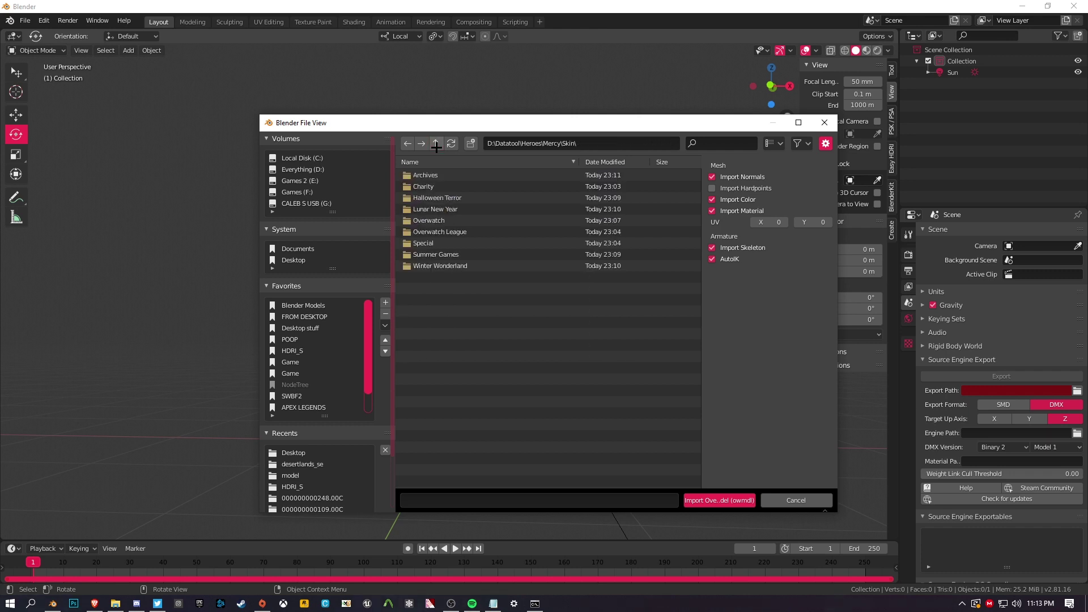
{"action": "double_click", "coordinate": [436, 198]}
{"action": "double_click", "coordinate": [434, 176]}
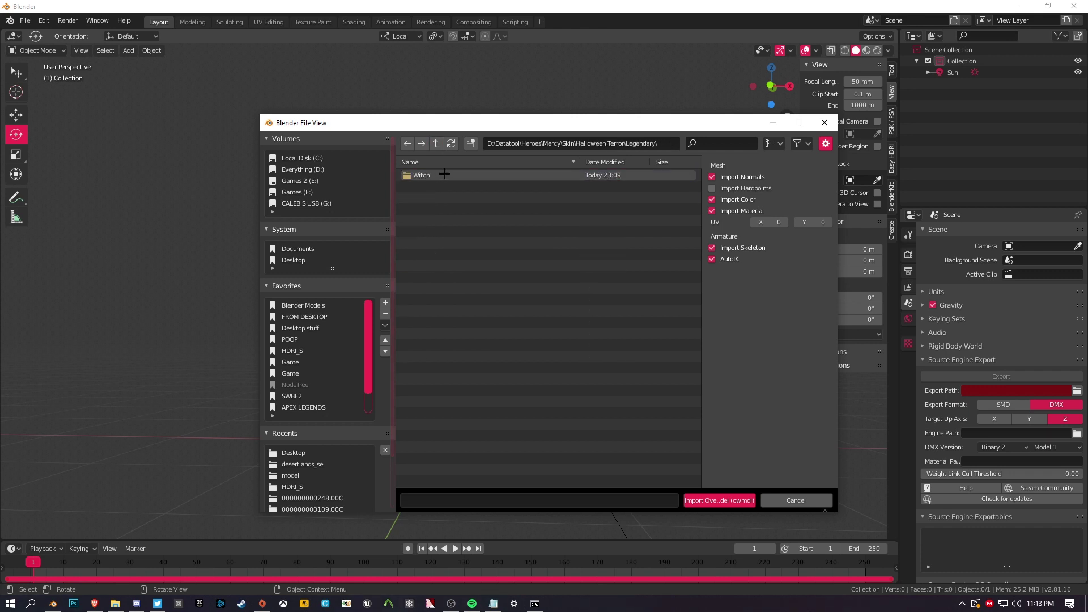
{"action": "left_click", "coordinate": [436, 144]}
{"action": "left_click", "coordinate": [436, 144]}
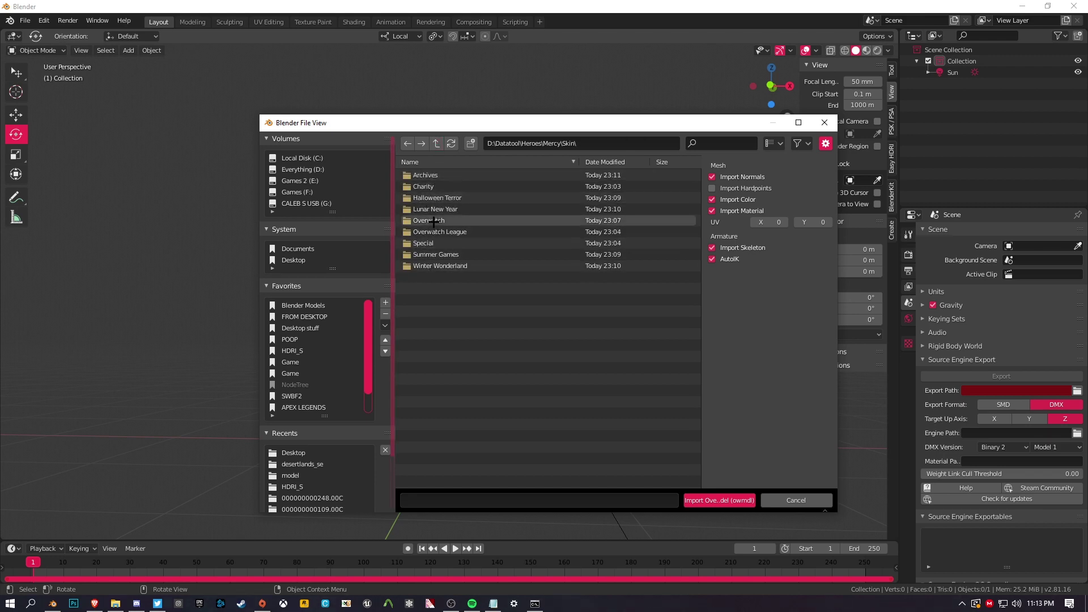
Step: Return to Sigrún's Models and inspect the 000000000B18, 000000000CAE and 000000000D82 folders
{"action": "double_click", "coordinate": [433, 222]}
{"action": "double_click", "coordinate": [432, 209]}
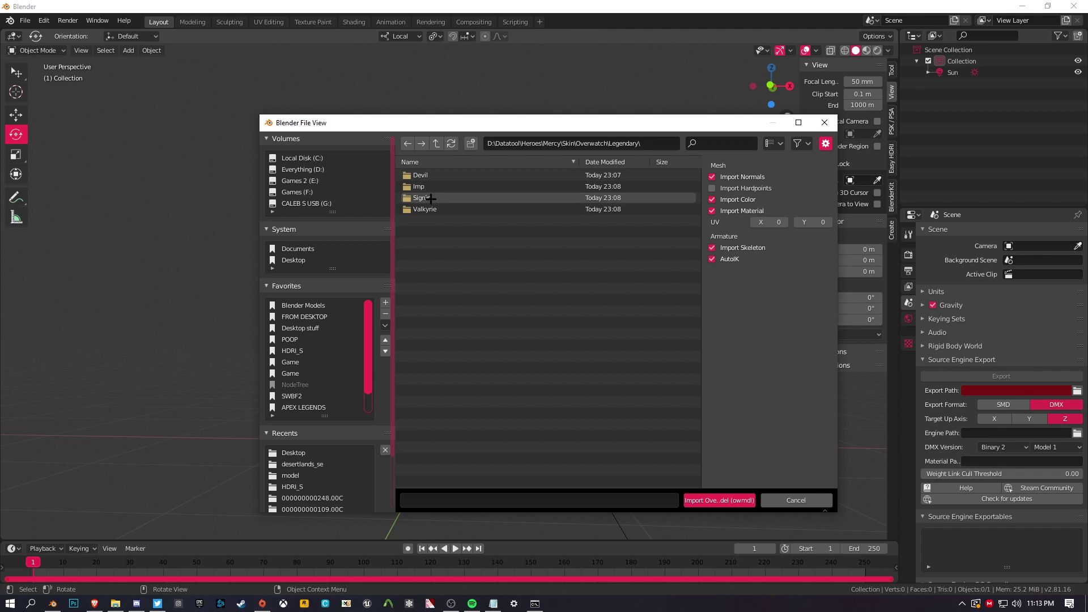
{"action": "double_click", "coordinate": [430, 197]}
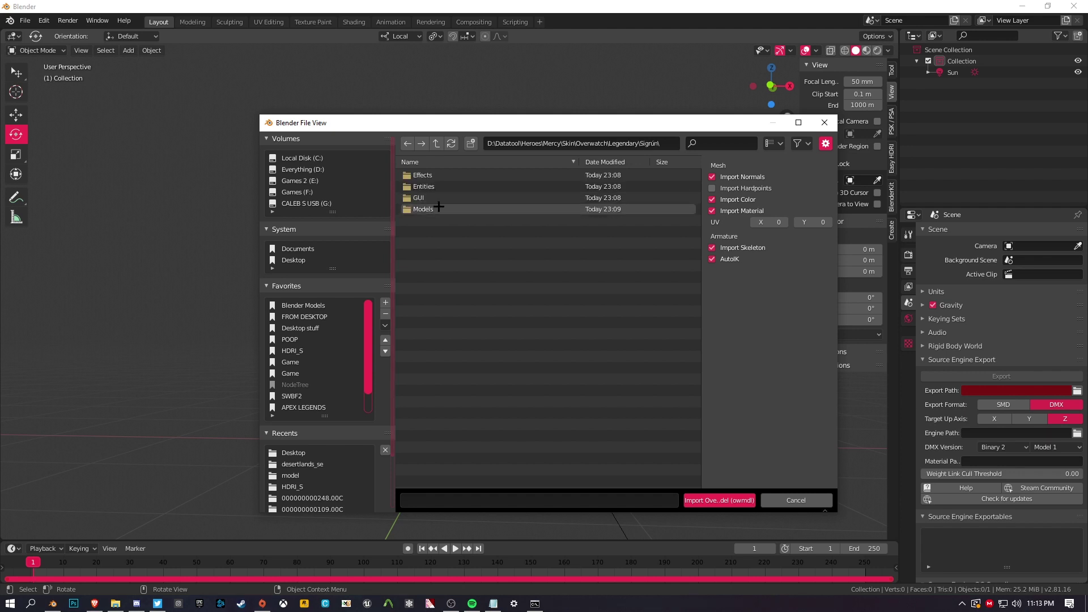
{"action": "double_click", "coordinate": [439, 207]}
{"action": "double_click", "coordinate": [441, 179]}
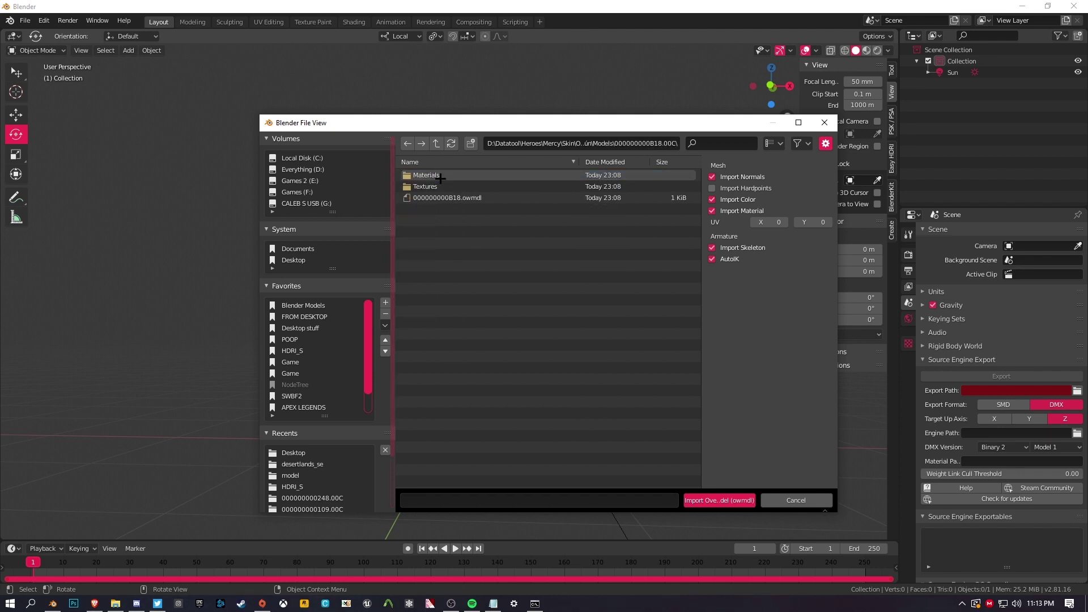
{"action": "left_click", "coordinate": [435, 143]}
{"action": "double_click", "coordinate": [432, 175]}
{"action": "left_click", "coordinate": [436, 143]}
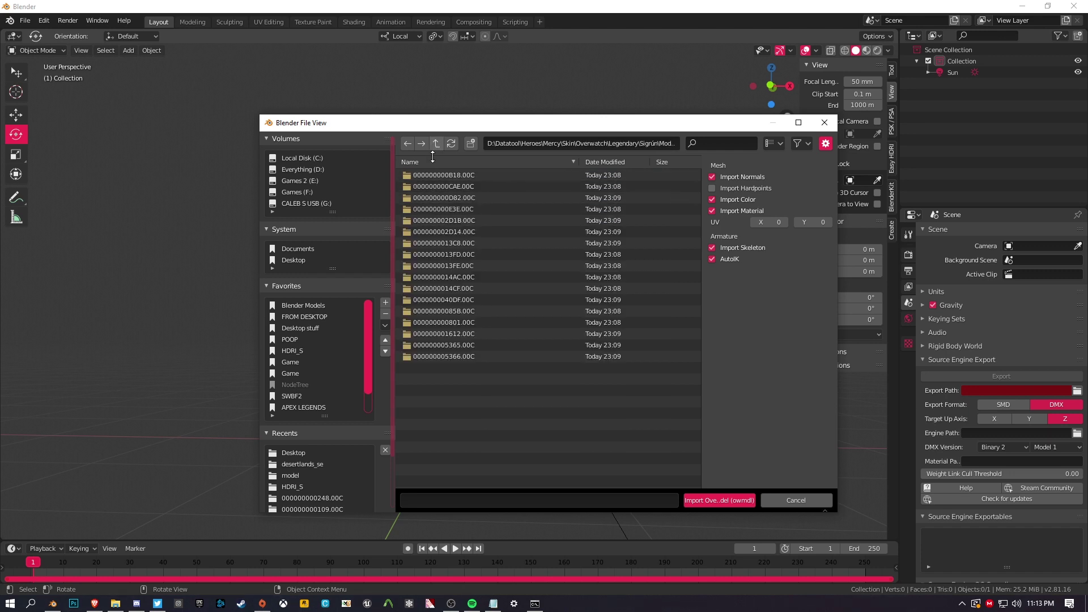
{"action": "double_click", "coordinate": [433, 197]}
{"action": "left_click", "coordinate": [436, 142]}
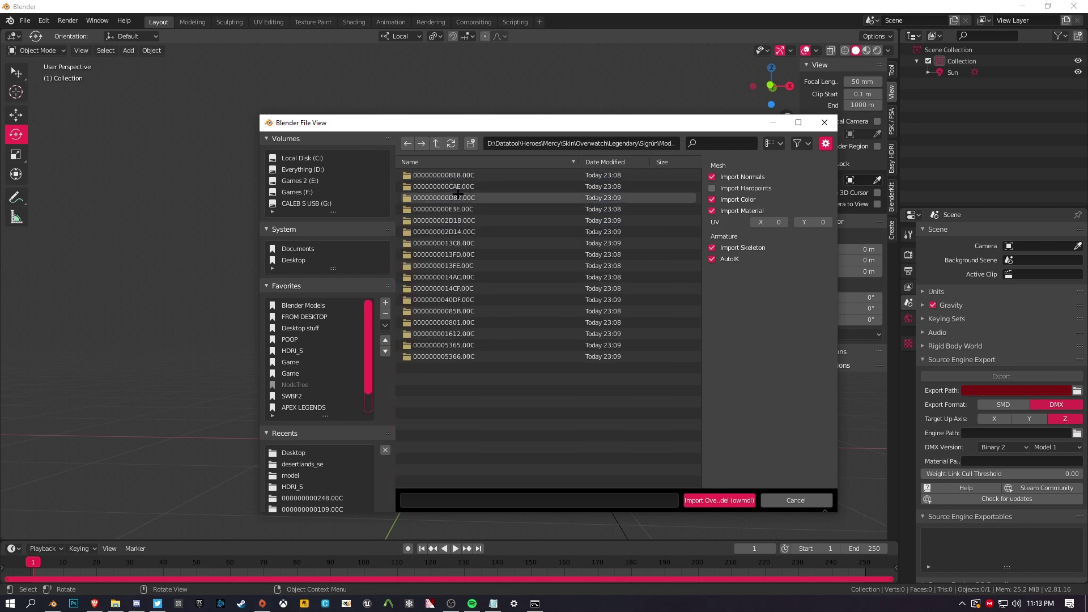
Step: Inspect the 000000000E3E and 000000002D1B model folders
{"action": "double_click", "coordinate": [434, 209]}
{"action": "left_click", "coordinate": [435, 144]}
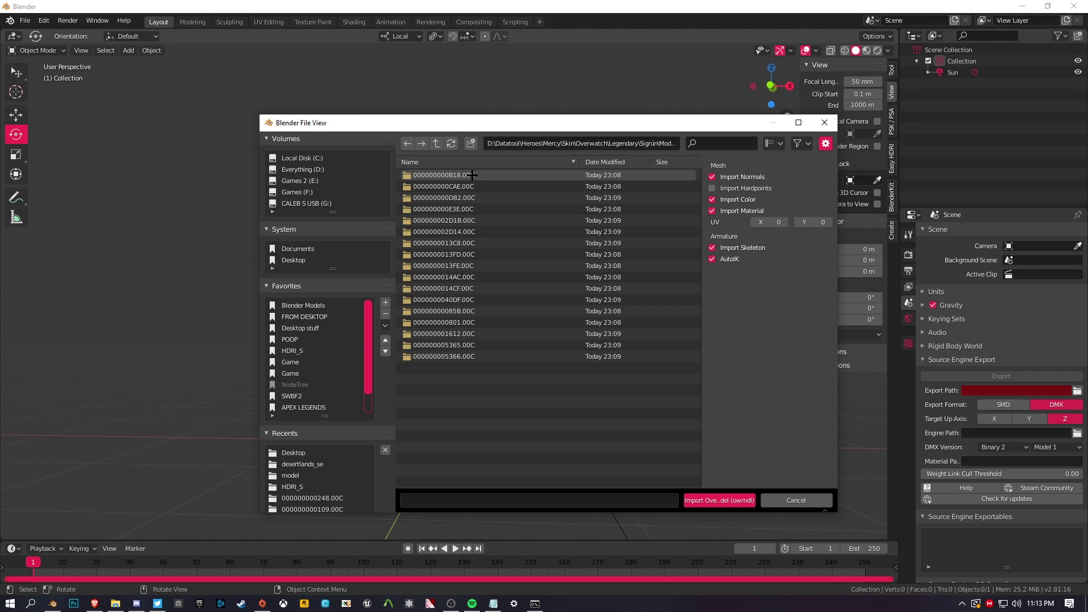
{"action": "double_click", "coordinate": [476, 209]}
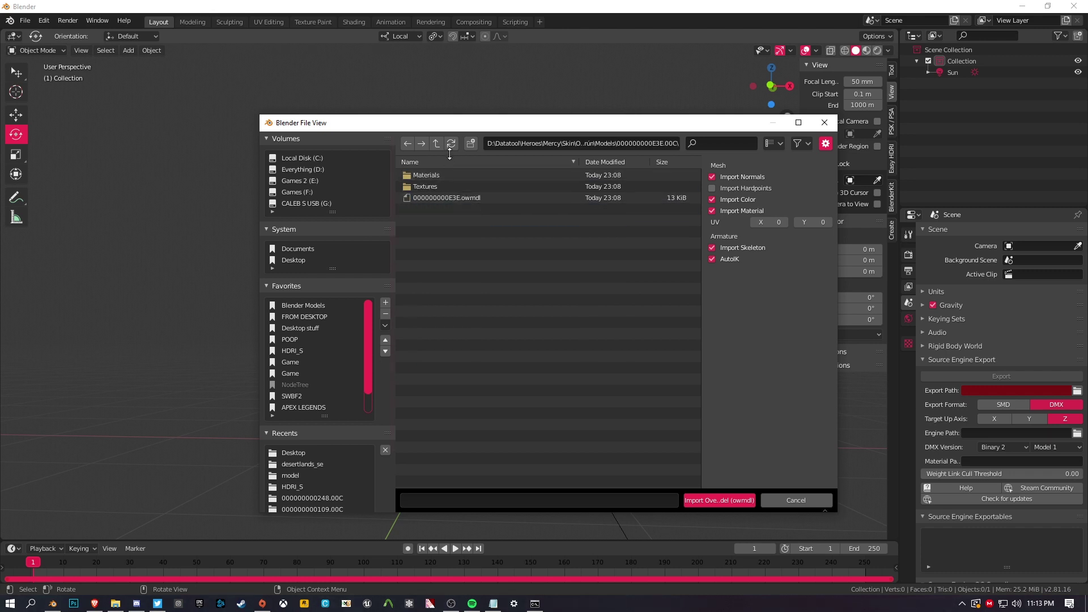
{"action": "left_click", "coordinate": [435, 144]}
{"action": "double_click", "coordinate": [460, 187]}
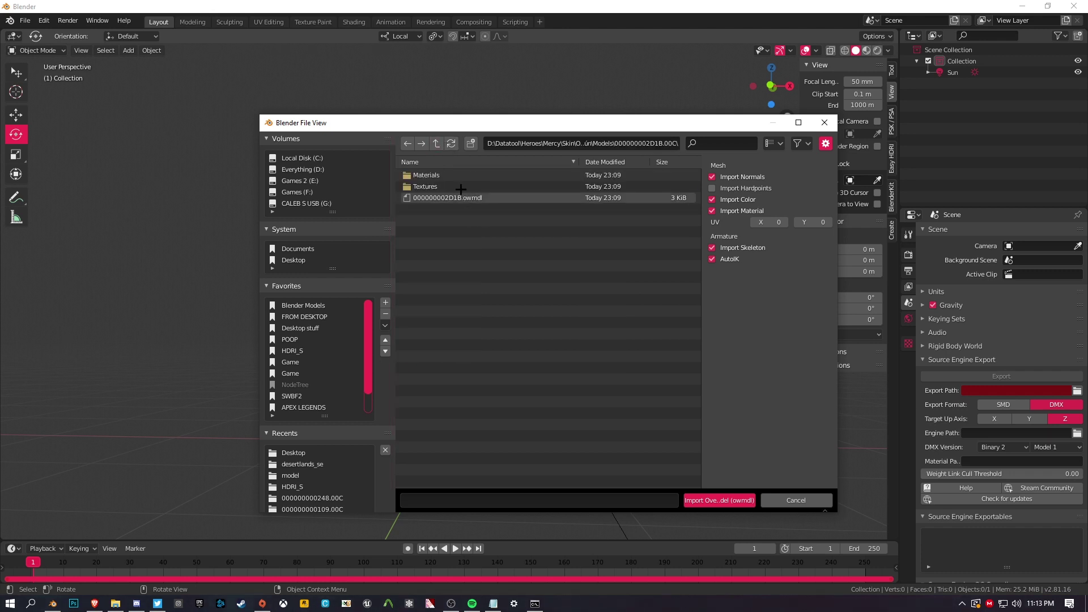
{"action": "left_click", "coordinate": [436, 144]}
{"action": "double_click", "coordinate": [467, 230]}
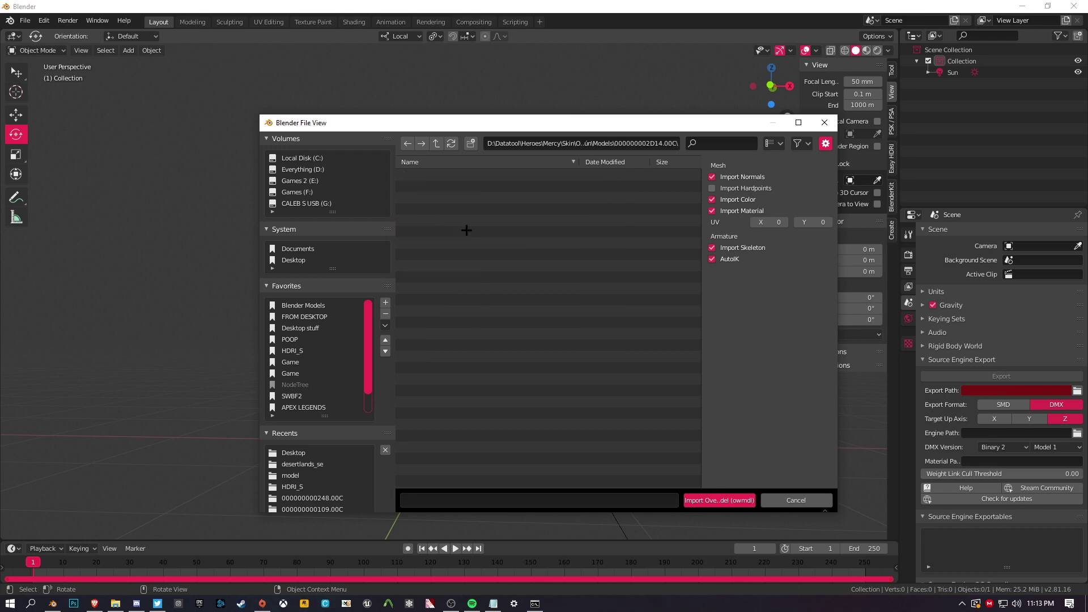
{"action": "left_click", "coordinate": [436, 144]}
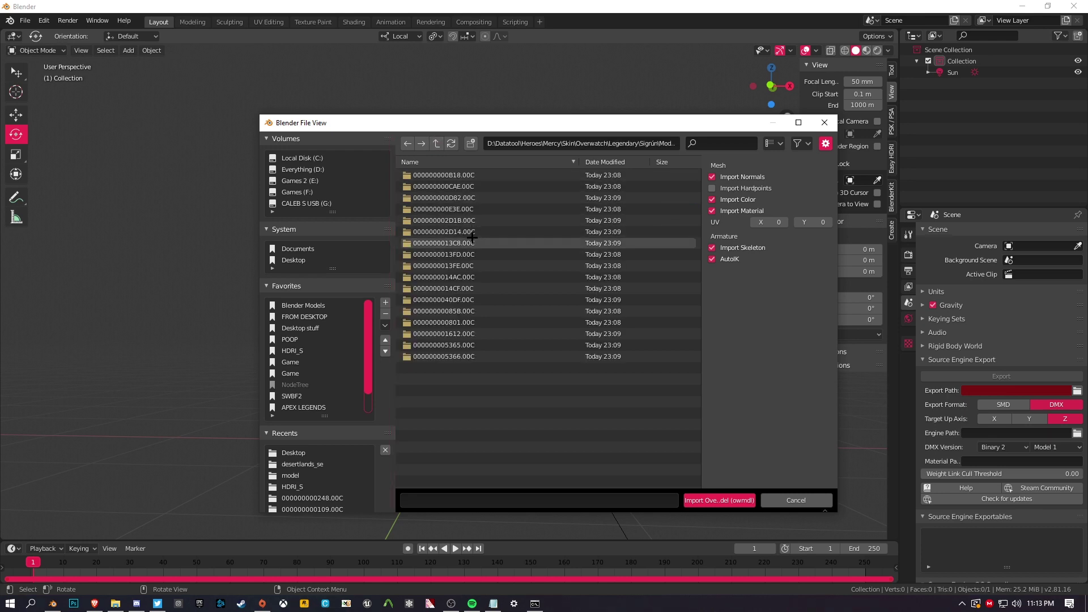
{"action": "double_click", "coordinate": [472, 240]}
{"action": "left_click", "coordinate": [436, 144]}
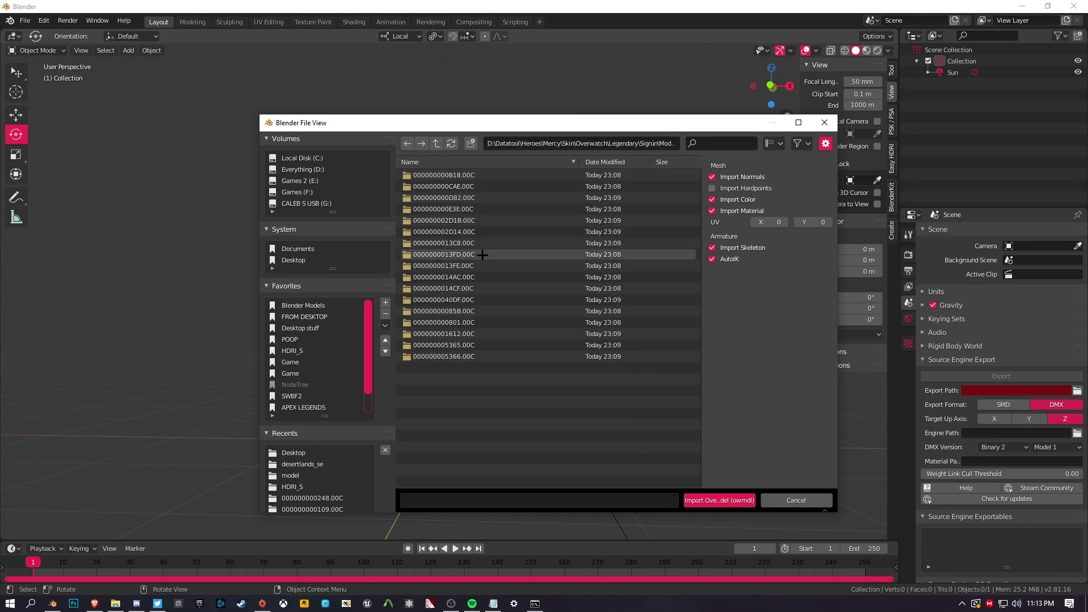
{"action": "double_click", "coordinate": [482, 255]}
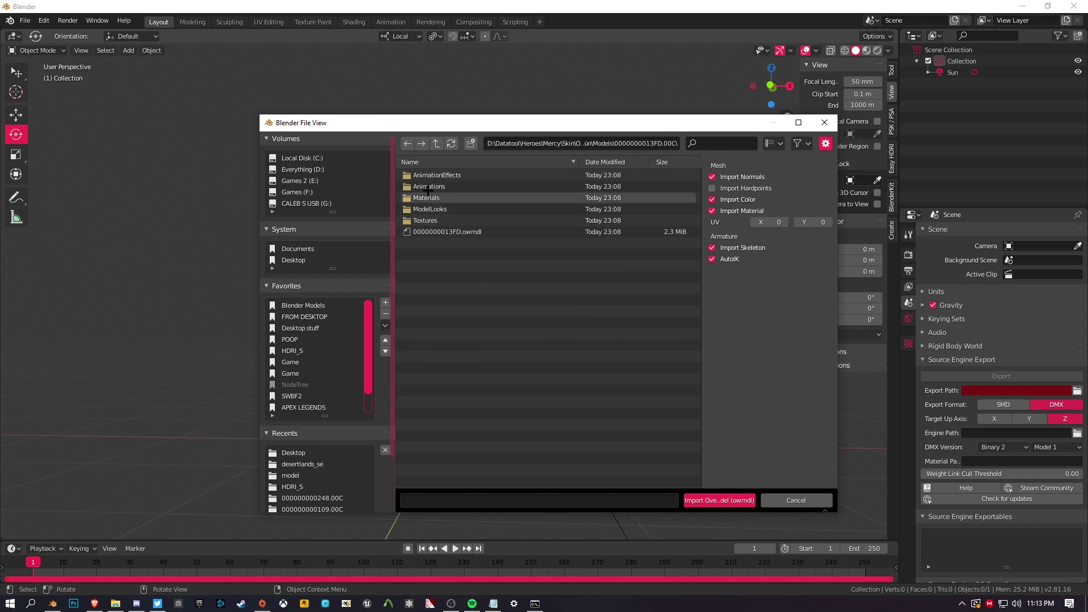
{"action": "double_click", "coordinate": [455, 231]}
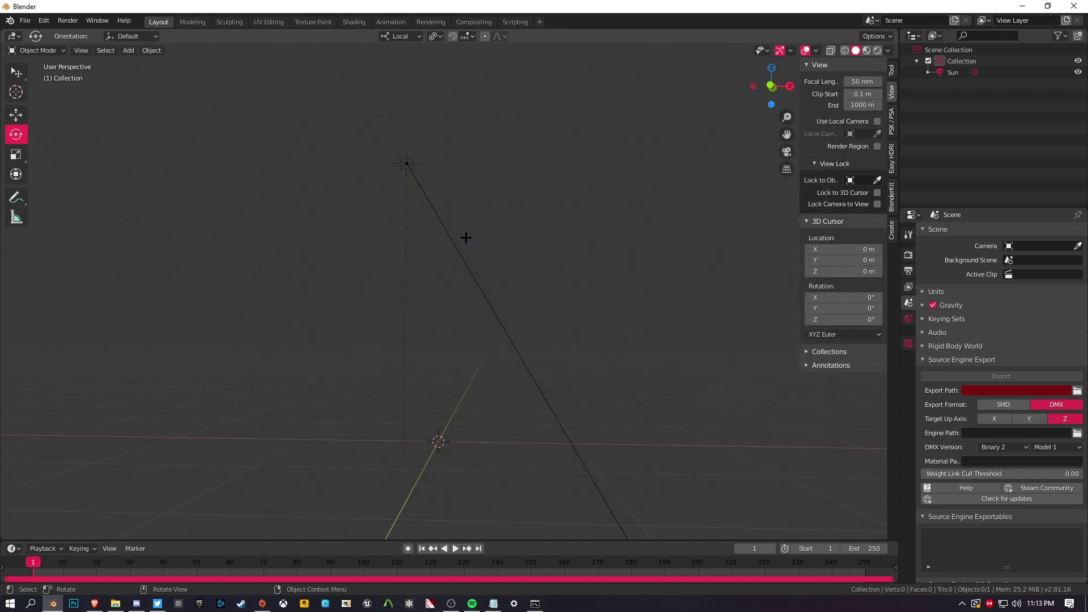
Step: Select the imported staff skeleton and slide it along the X axis away from the origin
{"action": "middle_click_drag", "start_coordinate": [461, 240], "coordinate": [430, 255]}
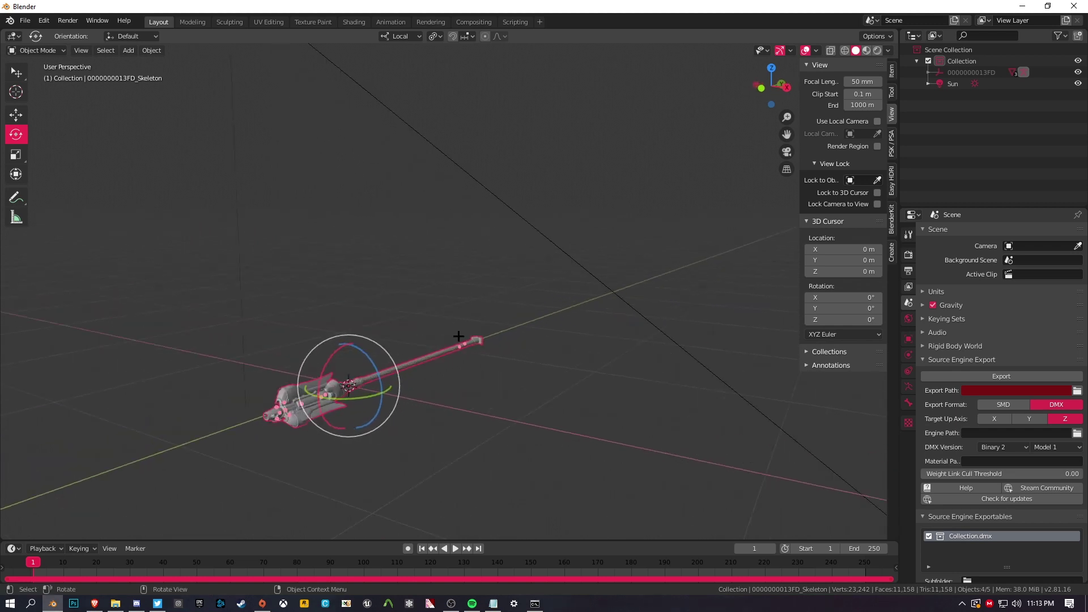
{"action": "left_click", "coordinate": [462, 347]}
{"action": "left_click", "coordinate": [463, 344]}
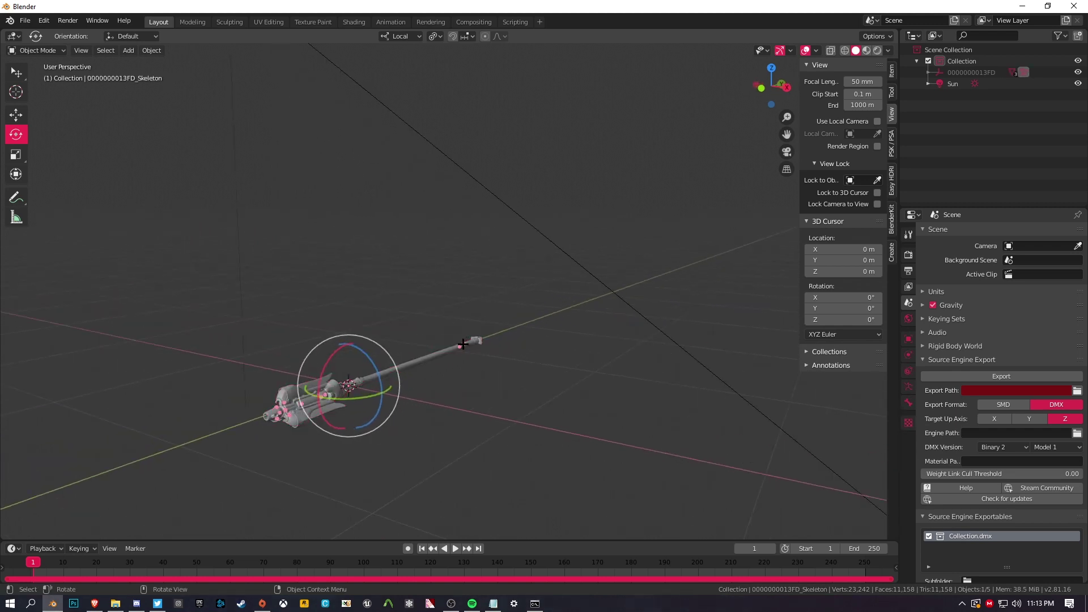
{"action": "left_click", "coordinate": [16, 115]}
{"action": "middle_click_drag", "start_coordinate": [189, 204], "coordinate": [341, 262]}
{"action": "left_click_drag", "start_coordinate": [448, 320], "coordinate": [615, 337]}
{"action": "left_click", "coordinate": [518, 276]}
{"action": "middle_click_drag", "start_coordinate": [513, 256], "coordinate": [402, 218]}
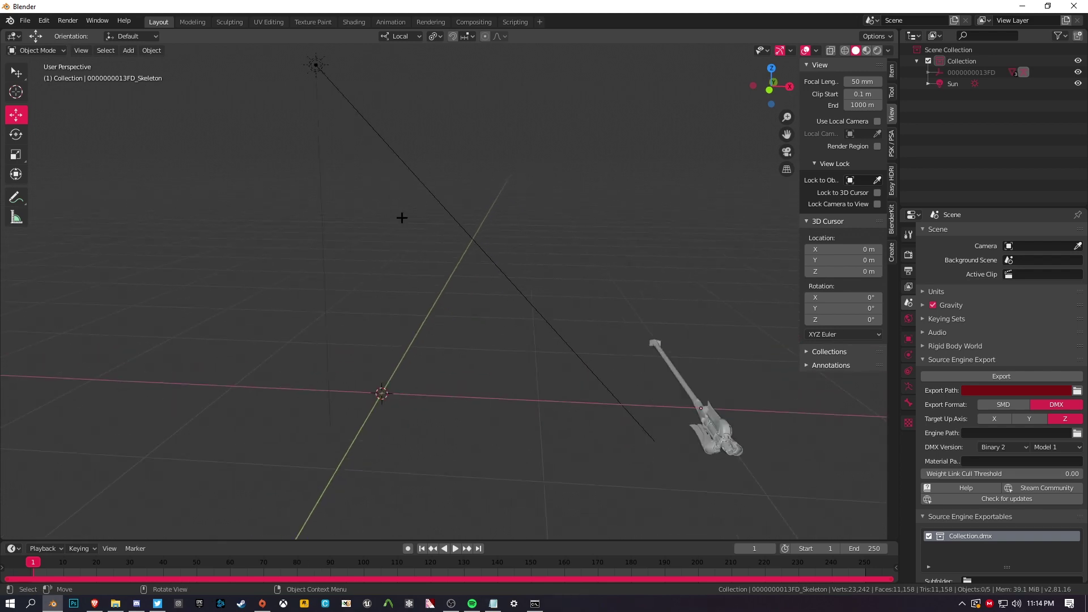
{"action": "left_click", "coordinate": [25, 20]}
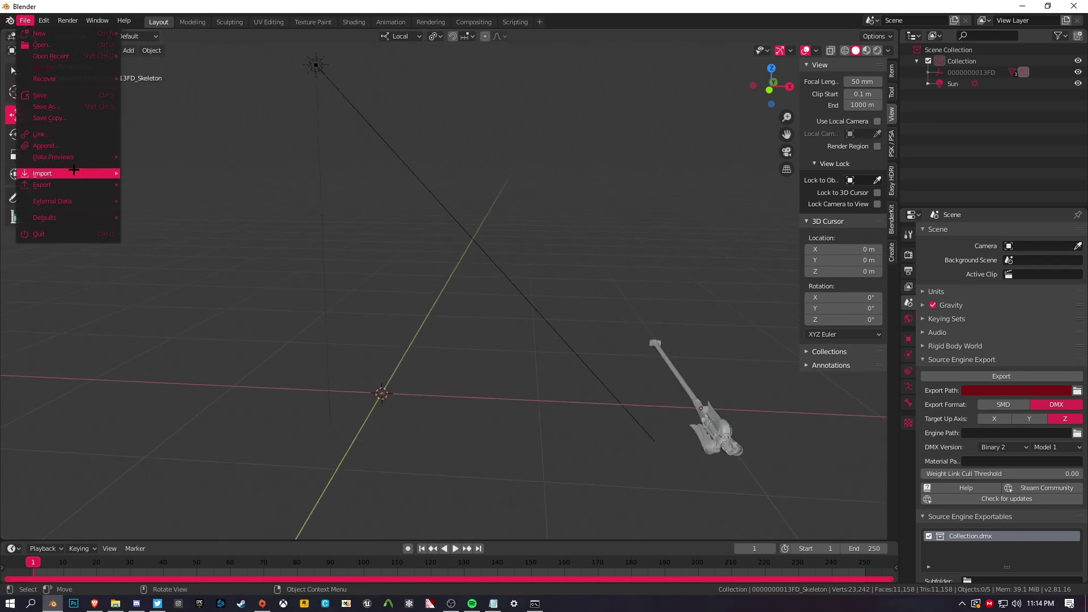
{"action": "mouse_move", "coordinate": [71, 173]}
{"action": "left_click", "coordinate": [255, 365]}
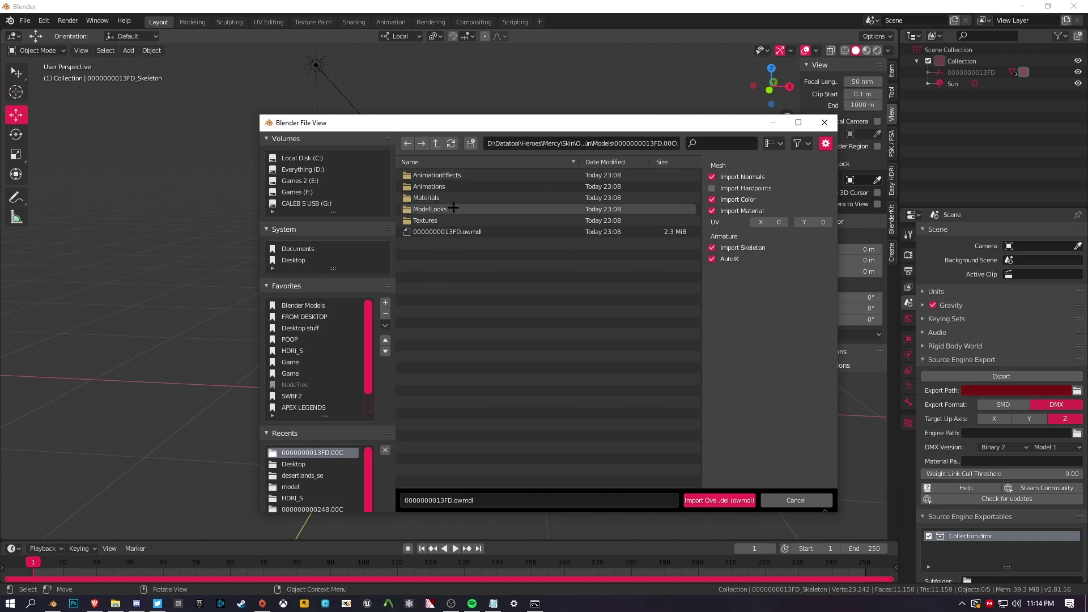
{"action": "left_click", "coordinate": [430, 144]}
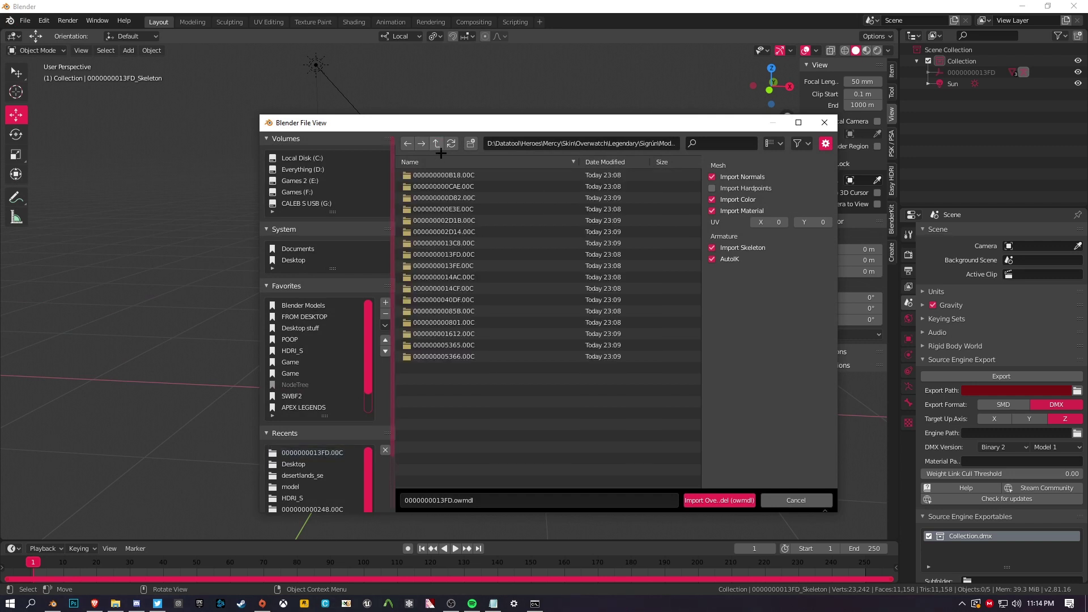
{"action": "double_click", "coordinate": [477, 267]}
{"action": "double_click", "coordinate": [457, 236]}
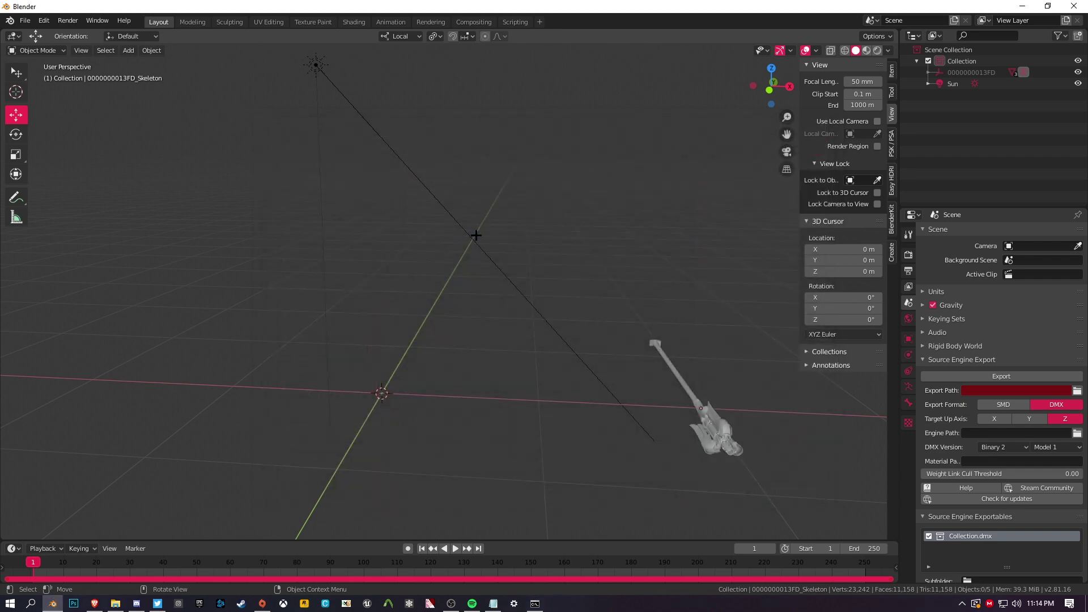
{"action": "mouse_move", "coordinate": [404, 325]}
{"action": "middle_mouse_down"}
{"action": "mouse_move", "coordinate": [493, 313]}
{"action": "mouse_move", "coordinate": [377, 315]}
{"action": "mouse_move", "coordinate": [425, 333]}
{"action": "mouse_move", "coordinate": [405, 333]}
{"action": "mouse_move", "coordinate": [413, 314]}
{"action": "middle_mouse_up"}
{"action": "key", "text": "g"}
{"action": "key", "text": "x"}
{"action": "left_click", "coordinate": [356, 315]}
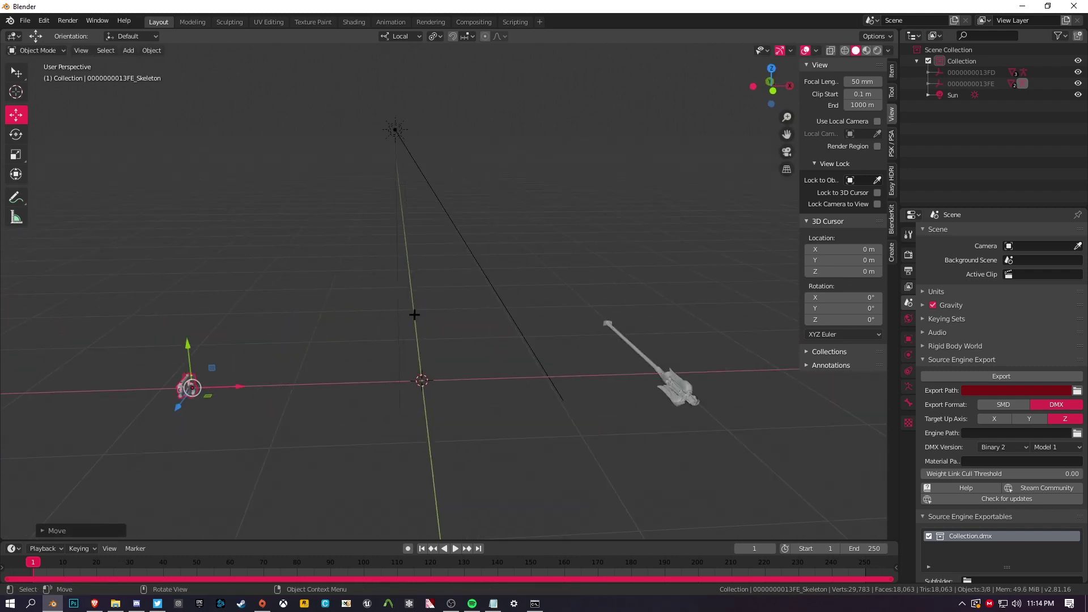
{"action": "left_click", "coordinate": [400, 301]}
{"action": "left_click", "coordinate": [25, 22]}
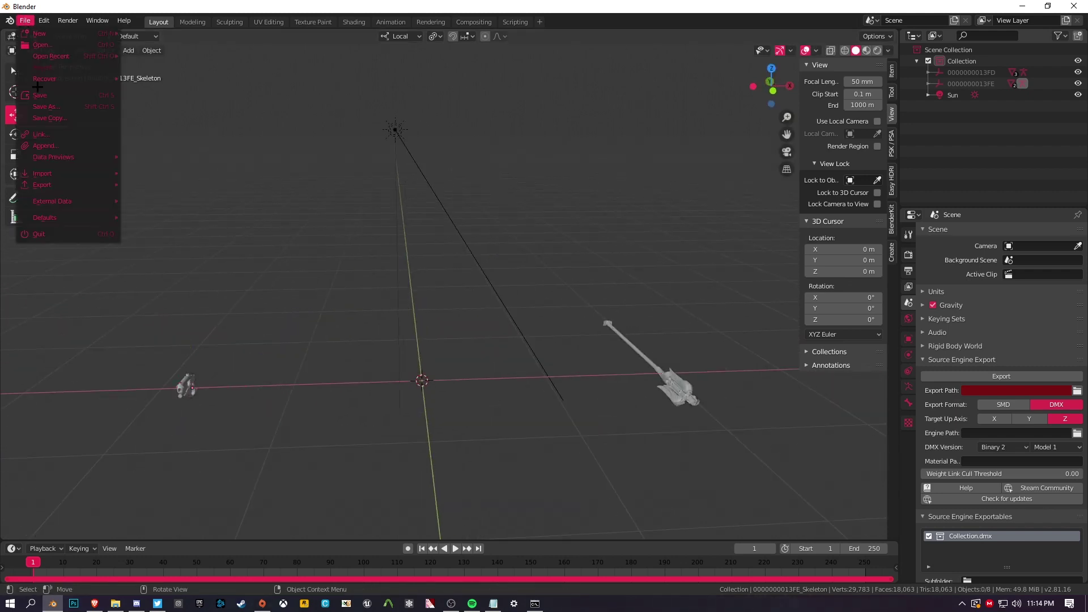
{"action": "mouse_move", "coordinate": [62, 173]}
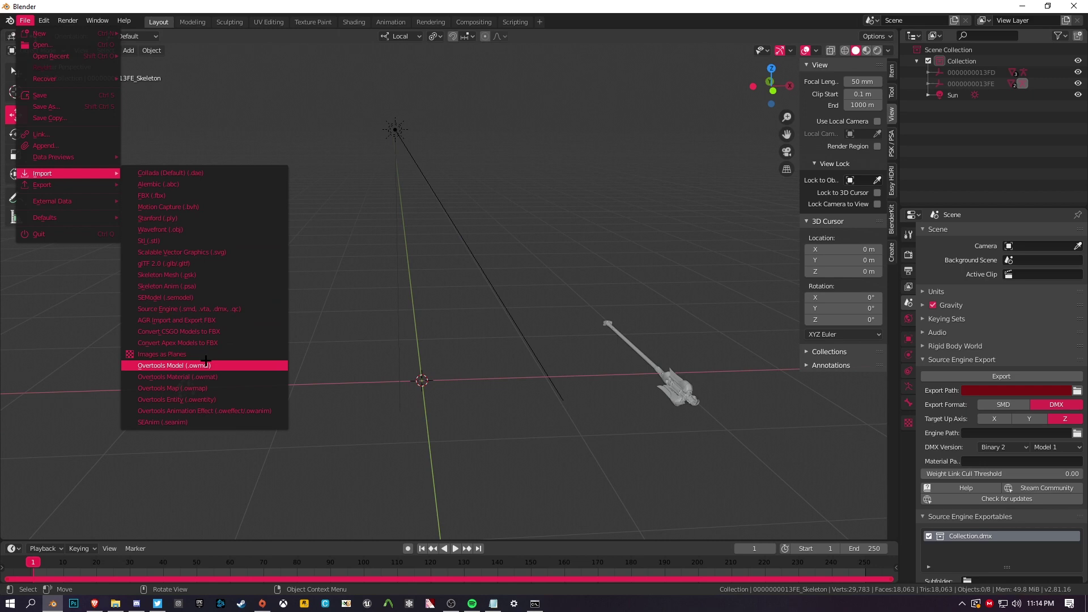
{"action": "left_click", "coordinate": [173, 365]}
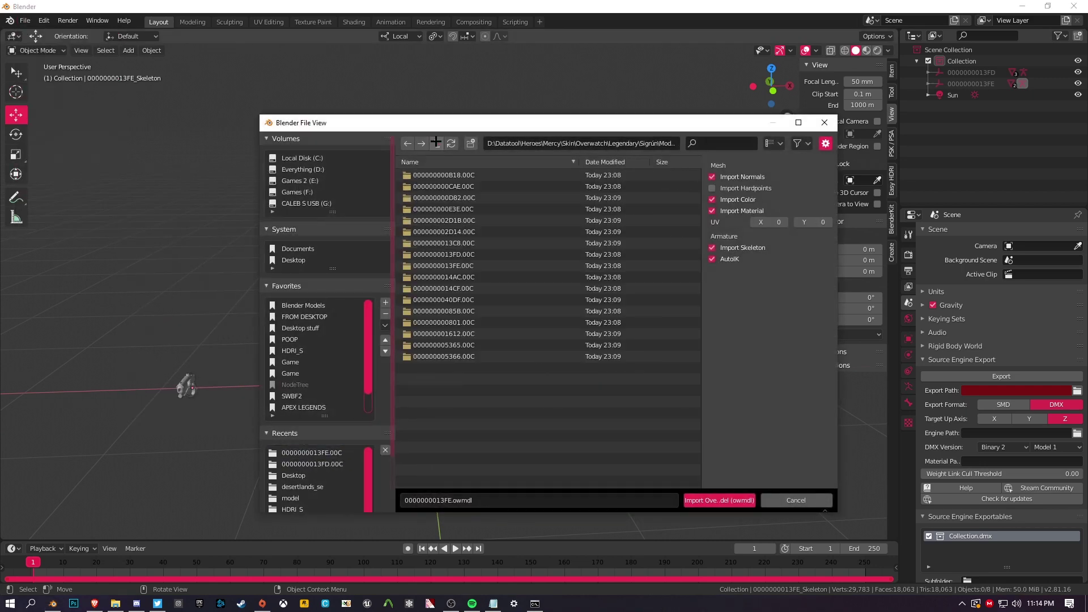
{"action": "double_click", "coordinate": [479, 276]}
{"action": "double_click", "coordinate": [462, 233]}
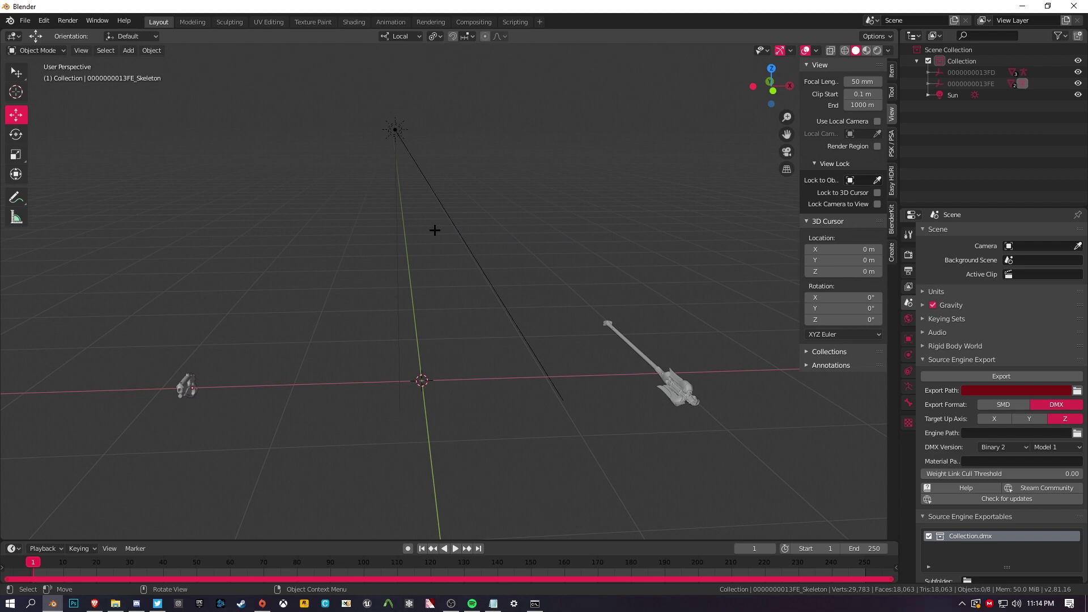
{"action": "middle_click_drag", "start_coordinate": [435, 230], "coordinate": [483, 207]}
{"action": "key", "text": "alt+a"}
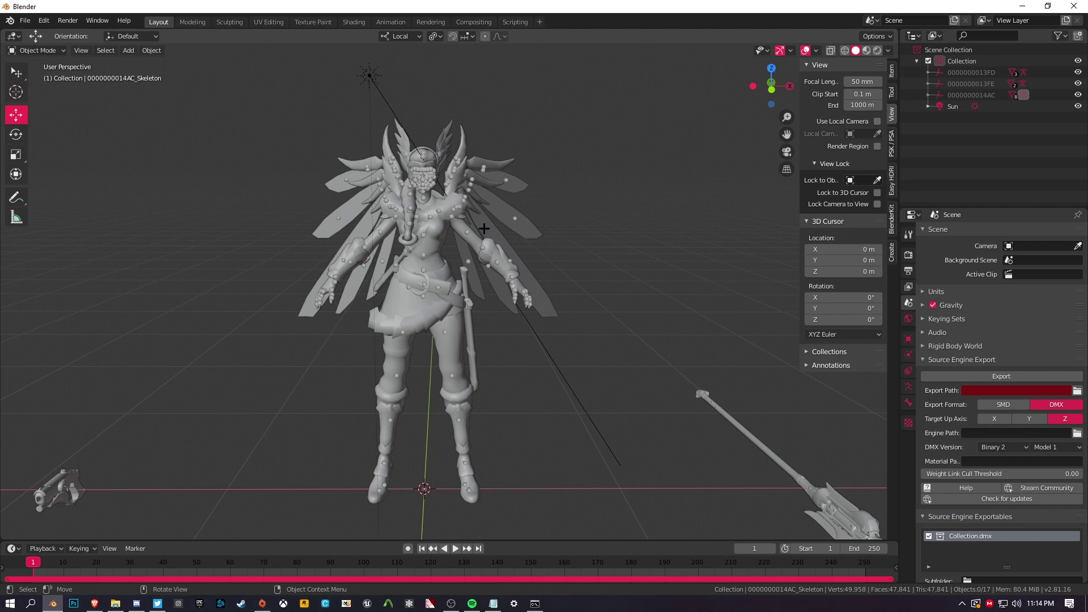
{"action": "middle_click_drag", "start_coordinate": [539, 207], "coordinate": [671, 97]}
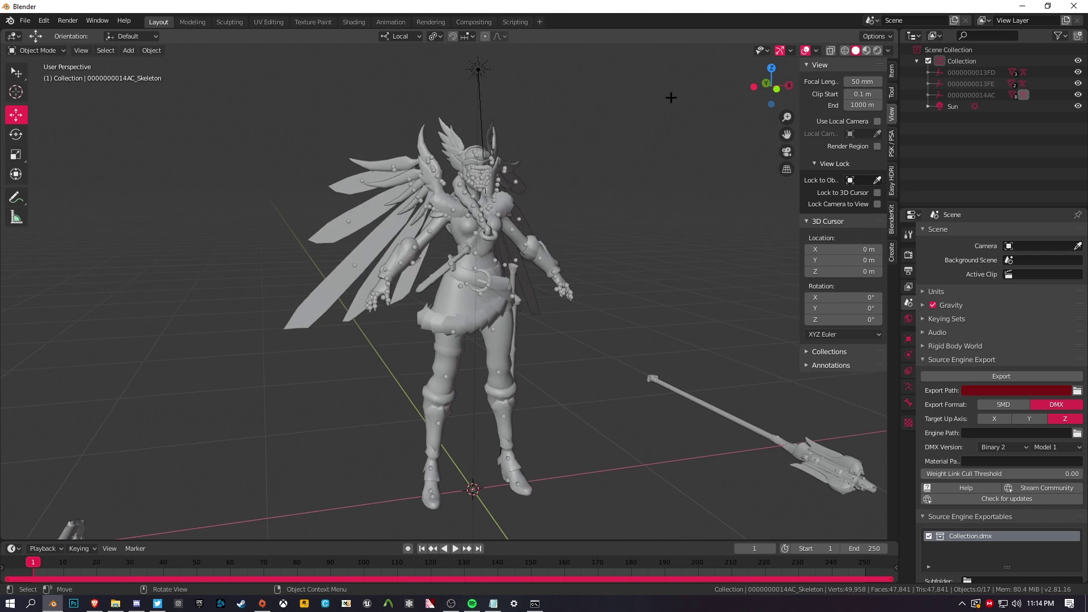
{"action": "left_click", "coordinate": [804, 51]}
{"action": "mouse_move", "coordinate": [801, 57]}
{"action": "middle_mouse_down", "text": "ctrl"}
{"action": "mouse_move", "coordinate": [711, 102]}
{"action": "mouse_move", "coordinate": [632, 108]}
{"action": "middle_mouse_up", "text": "ctrl"}
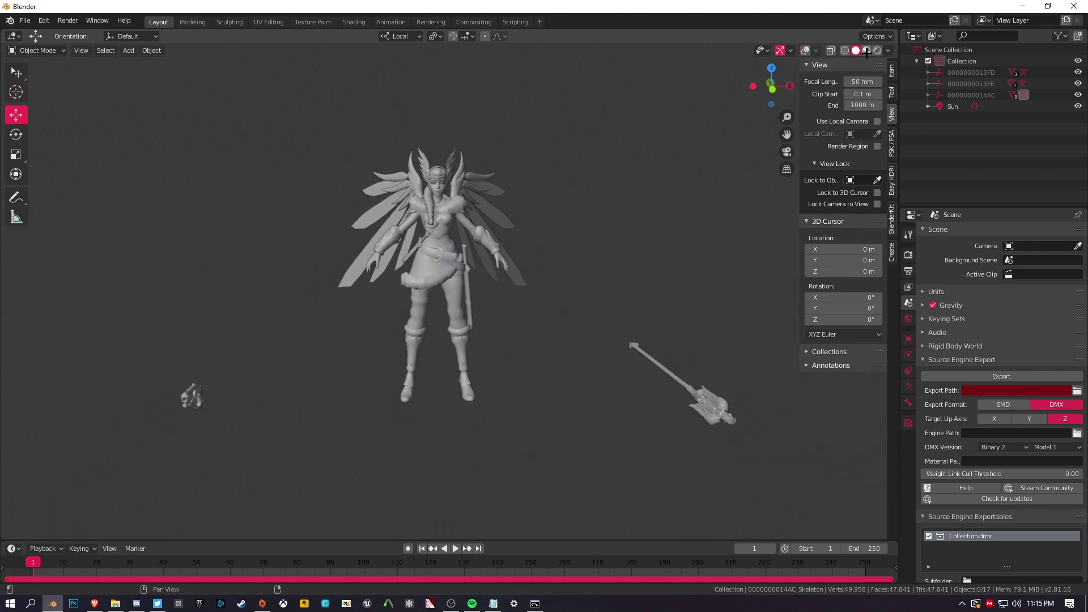
Step: Switch the viewport to Material Preview to show the models with textures
{"action": "key", "text": "z"}
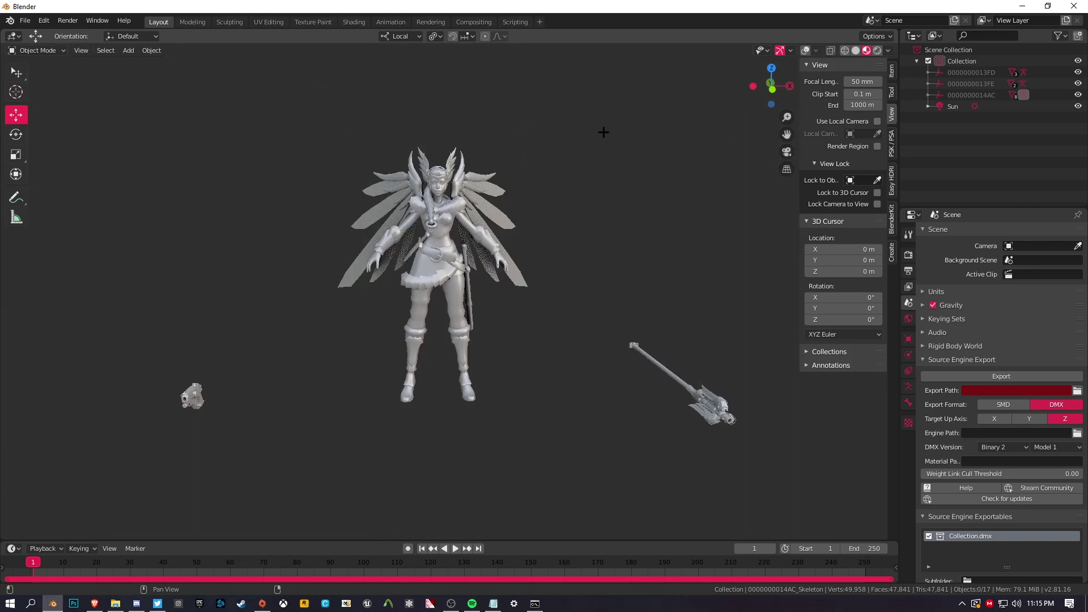
{"action": "middle_click_drag", "start_coordinate": [600, 132], "coordinate": [577, 139]}
{"action": "scroll", "coordinate": [592, 146], "scroll_direction": "up", "scroll_amount": 4}
{"action": "scroll", "coordinate": [614, 125], "scroll_direction": "down", "scroll_amount": 2}
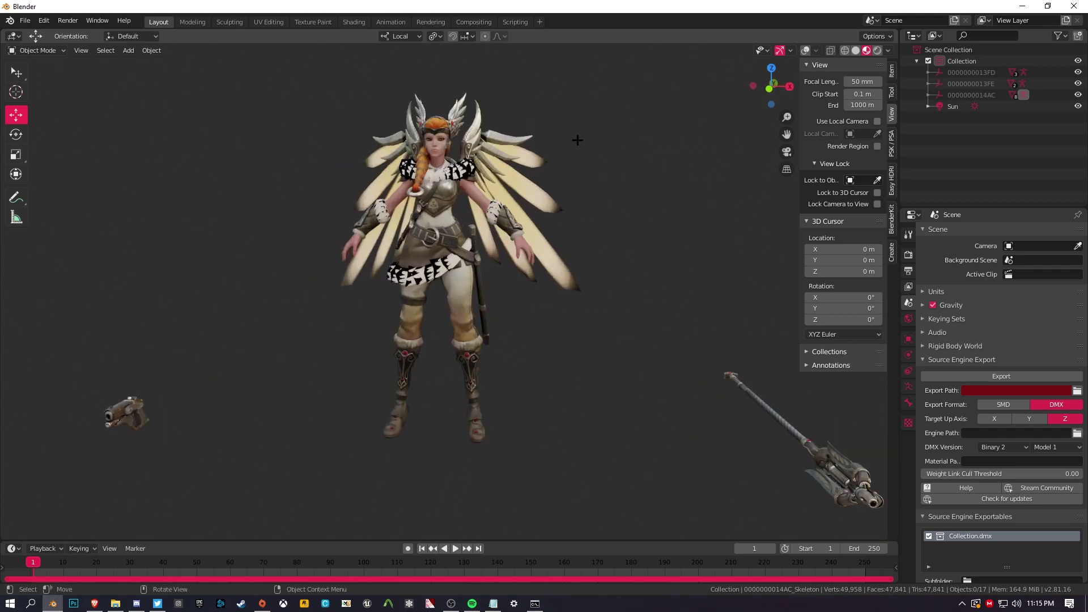
{"action": "scroll", "coordinate": [581, 146], "scroll_direction": "up", "scroll_amount": 2}
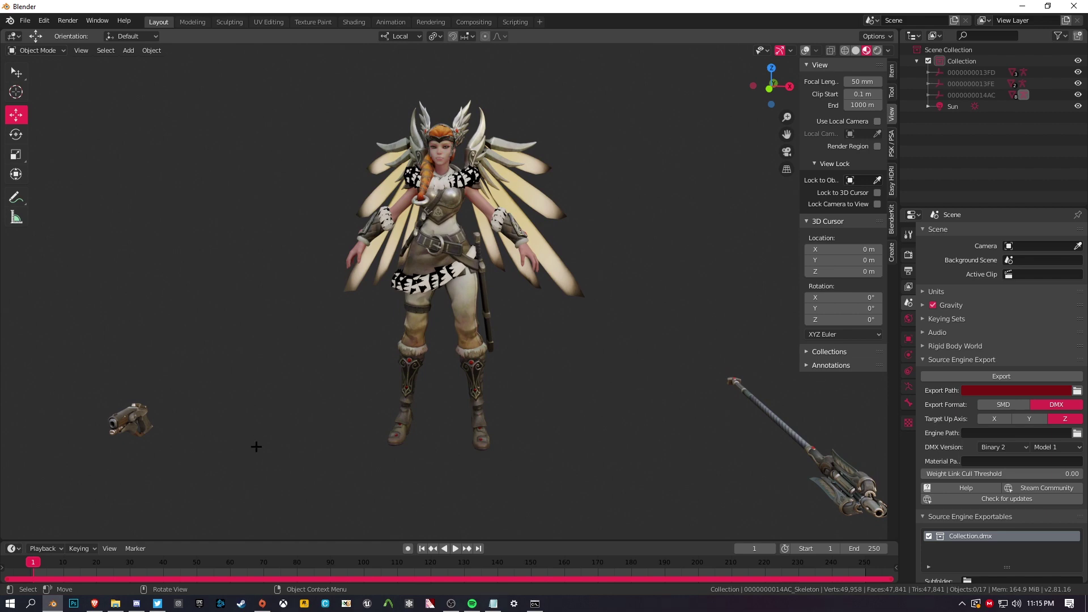
{"action": "middle_click_drag", "start_coordinate": [402, 385], "coordinate": [368, 363]}
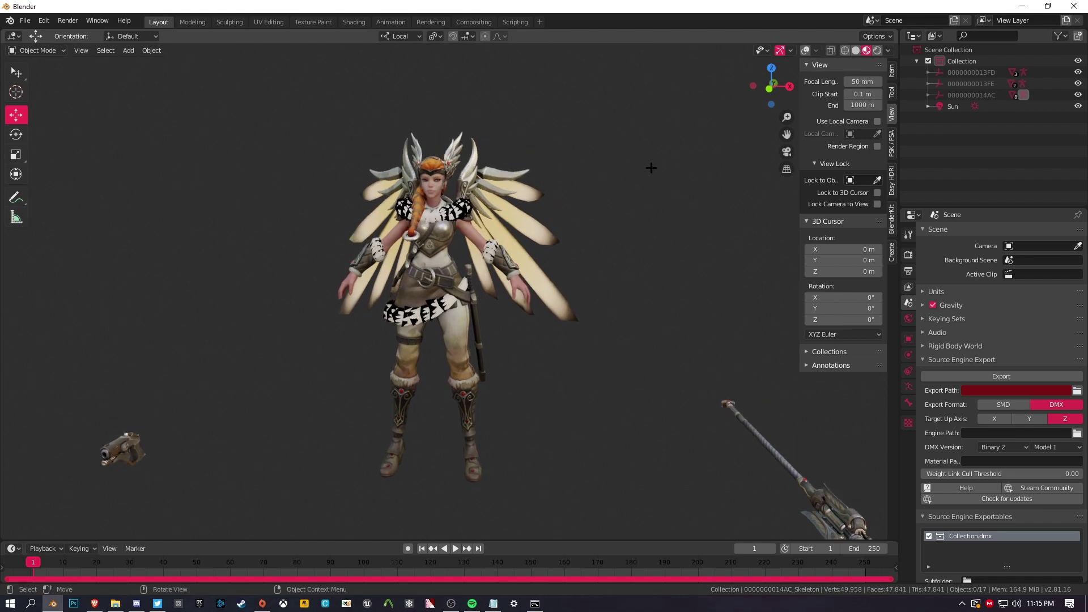
Step: Turn overlays back on, then select and zoom in on the fur skirt mesh
{"action": "left_click", "coordinate": [805, 50]}
{"action": "scroll", "coordinate": [544, 272], "scroll_direction": "up", "scroll_amount": 3}
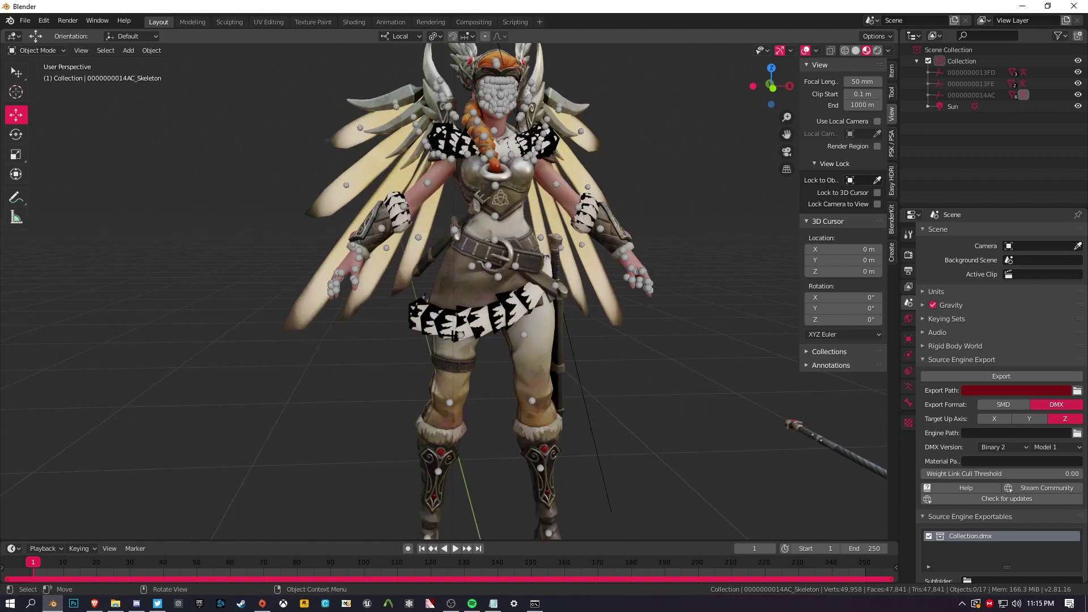
{"action": "left_click", "coordinate": [451, 335]}
{"action": "left_click", "coordinate": [442, 329]}
{"action": "middle_click_drag", "start_coordinate": [442, 329], "coordinate": [404, 289]}
{"action": "scroll", "coordinate": [404, 289], "scroll_direction": "up", "scroll_amount": 8}
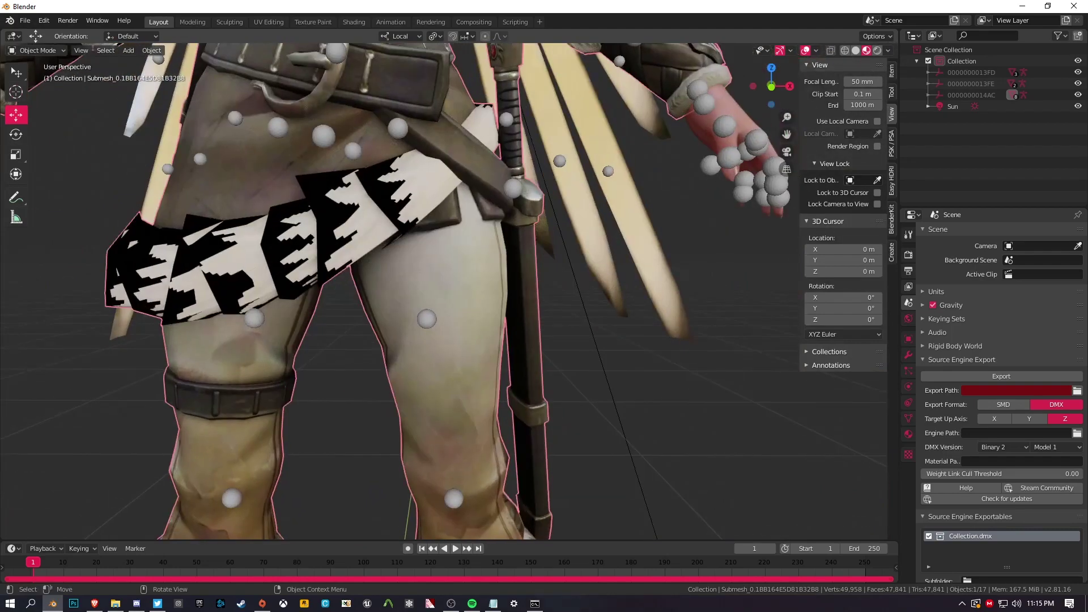
{"action": "mouse_move", "coordinate": [404, 289]}
{"action": "middle_mouse_down"}
{"action": "mouse_move", "coordinate": [442, 198]}
{"action": "mouse_move", "coordinate": [436, 257]}
{"action": "mouse_move", "coordinate": [396, 283]}
{"action": "middle_mouse_up"}
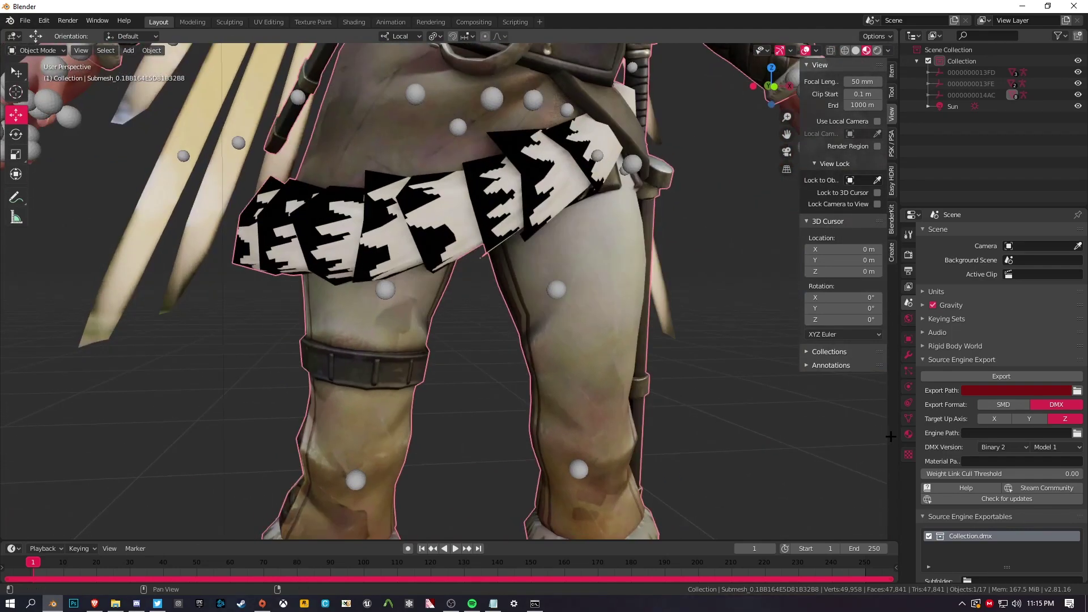
Step: Change the fur skirt material's Blend Mode from Alpha Clip to Alpha Hashed
{"action": "left_click", "coordinate": [908, 255]}
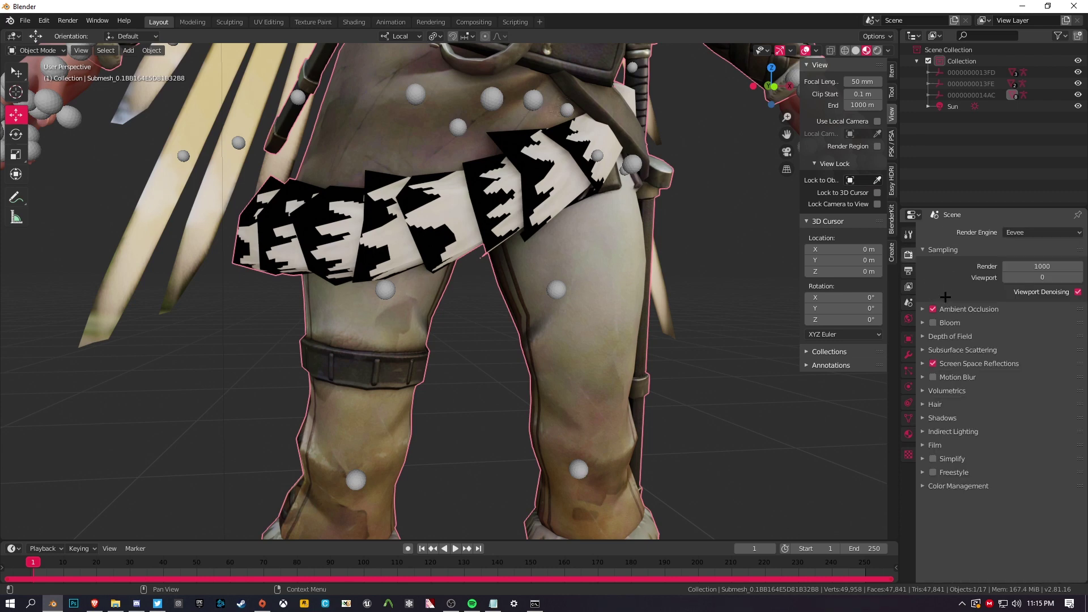
{"action": "left_click", "coordinate": [908, 434]}
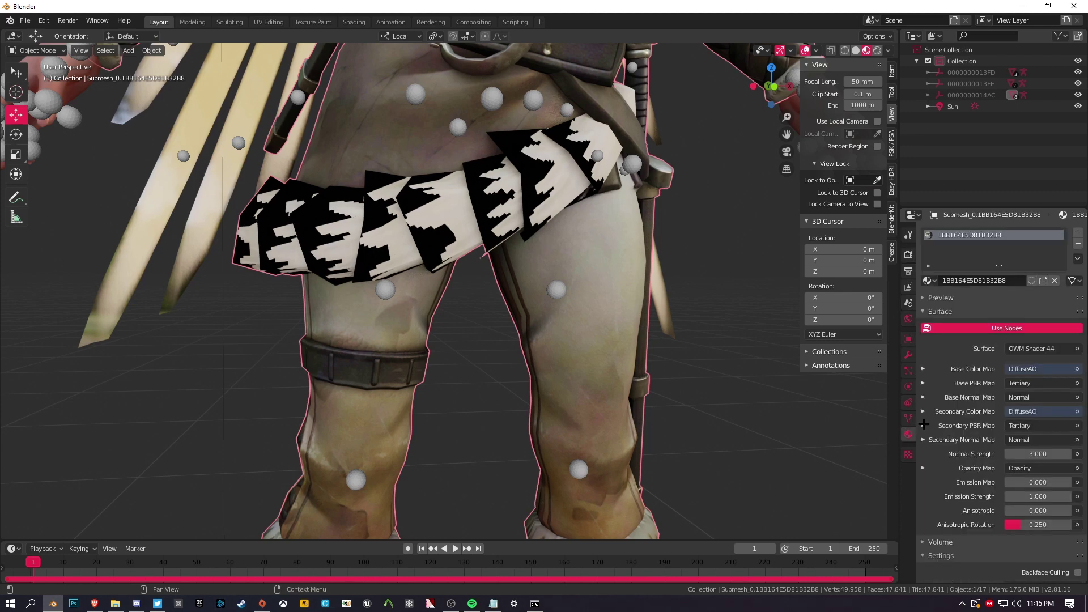
{"action": "scroll", "coordinate": [952, 419], "scroll_direction": "down", "scroll_amount": 10}
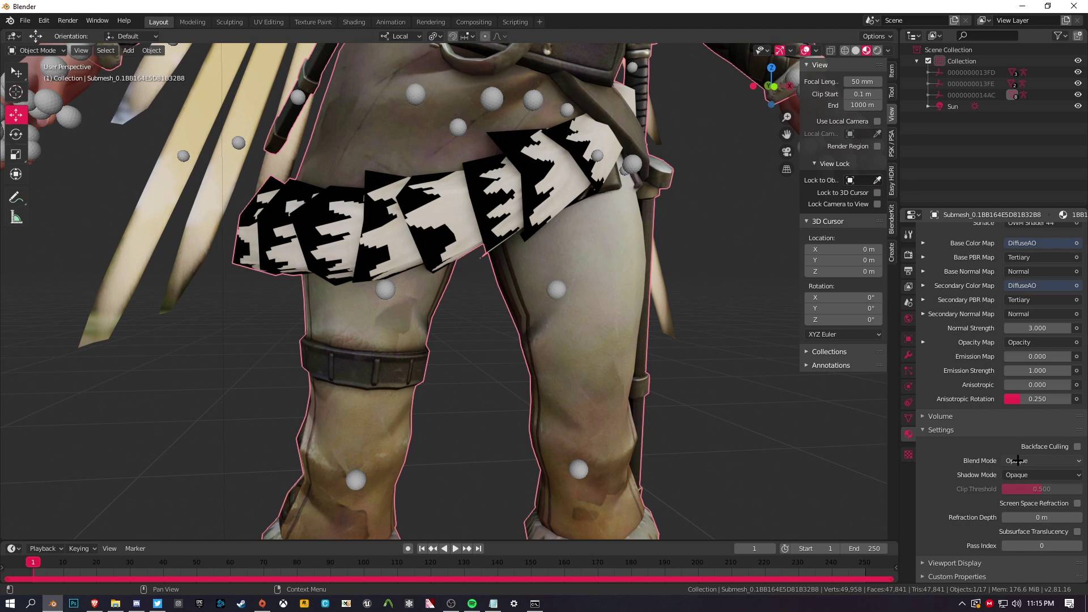
{"action": "left_click", "coordinate": [1020, 460]}
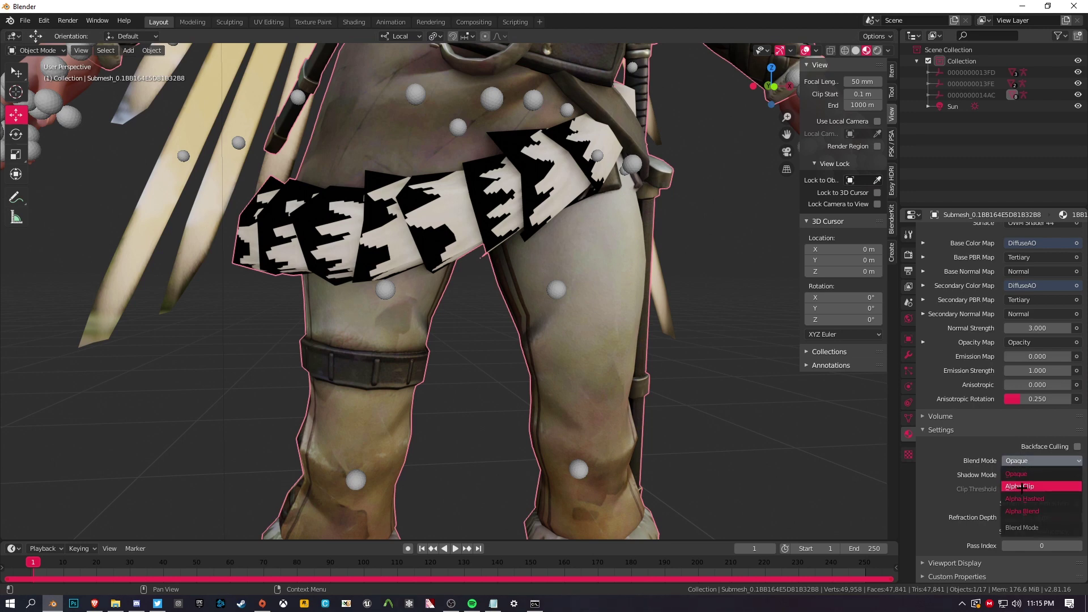
{"action": "left_click", "coordinate": [1020, 487]}
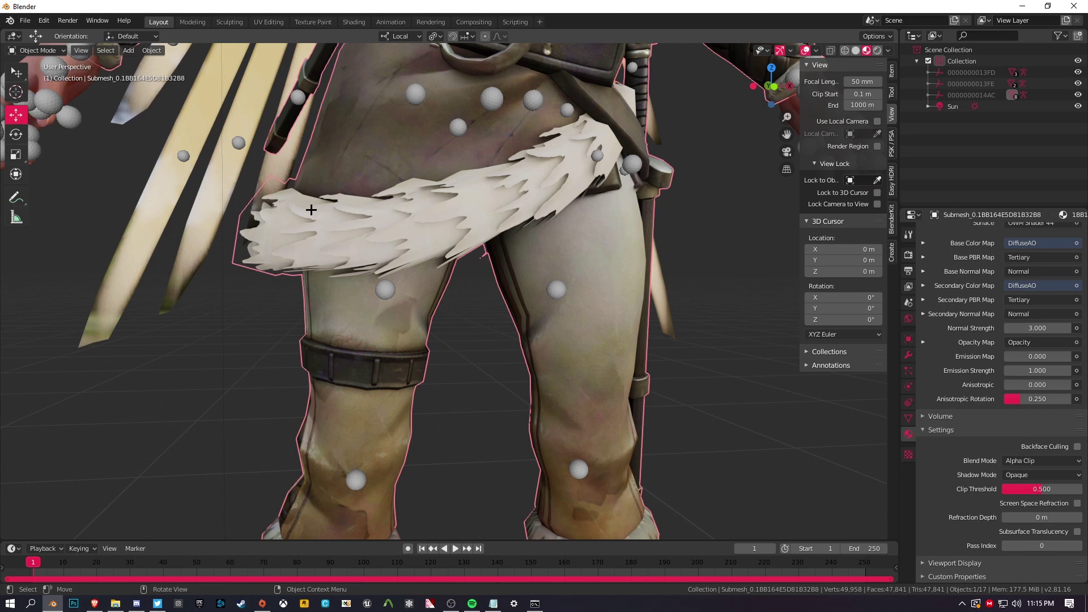
{"action": "left_click", "coordinate": [1040, 460]}
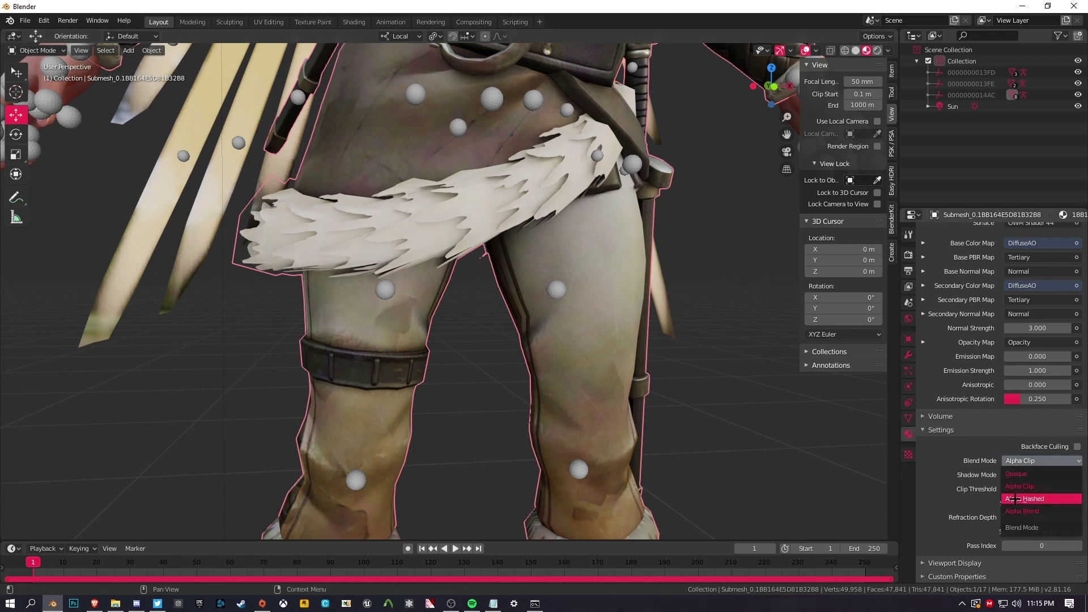
{"action": "left_click", "coordinate": [1020, 499]}
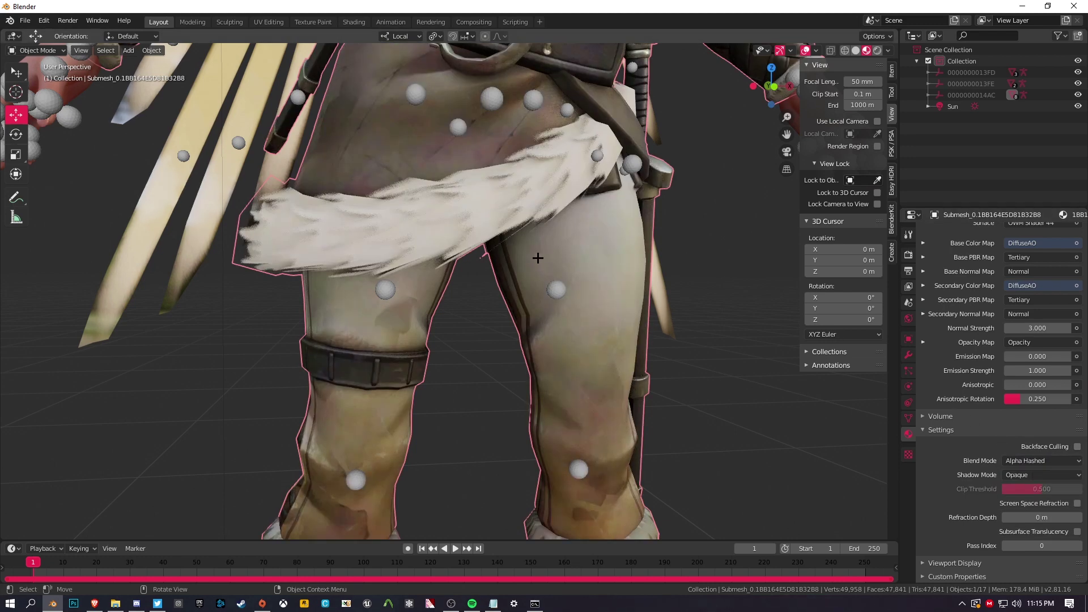
{"action": "mouse_move", "coordinate": [517, 218]}
{"action": "middle_mouse_down"}
{"action": "mouse_move", "coordinate": [485, 214]}
{"action": "mouse_move", "coordinate": [513, 217]}
{"action": "middle_mouse_up"}
{"action": "key", "text": "KP_Decimal"}
Step: Select Mercy's armature and uncheck Shapes under Viewport Display so bones draw as sticks
{"action": "scroll", "coordinate": [513, 302], "scroll_direction": "up", "scroll_amount": 6}
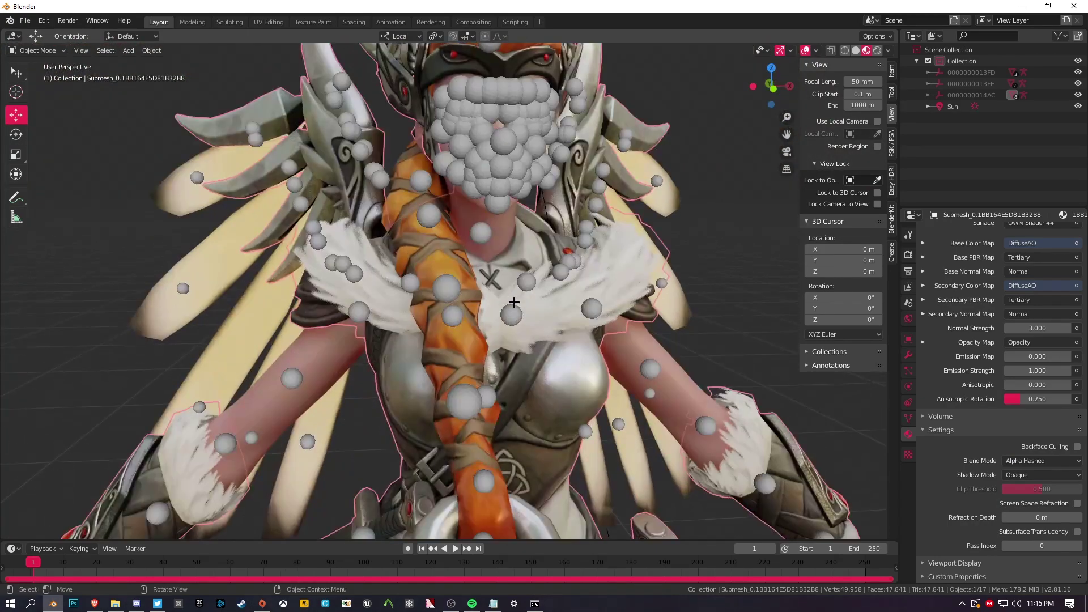
{"action": "scroll", "coordinate": [513, 302], "scroll_direction": "down", "scroll_amount": 3}
{"action": "middle_click_drag", "start_coordinate": [513, 302], "coordinate": [555, 301]}
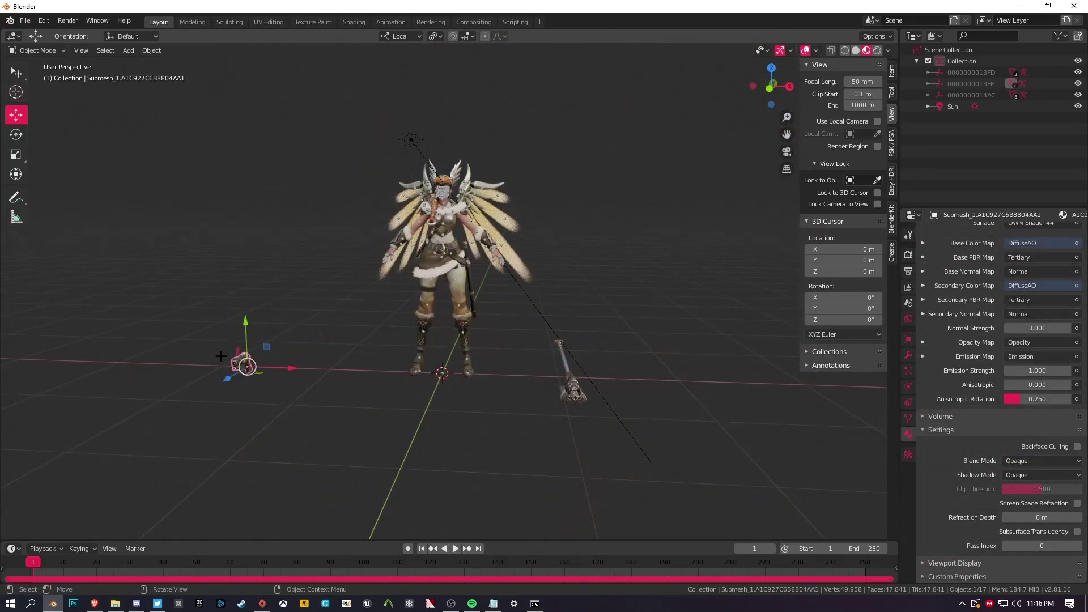
{"action": "left_click", "coordinate": [192, 349]}
{"action": "scroll", "coordinate": [391, 204], "scroll_direction": "up", "scroll_amount": 8}
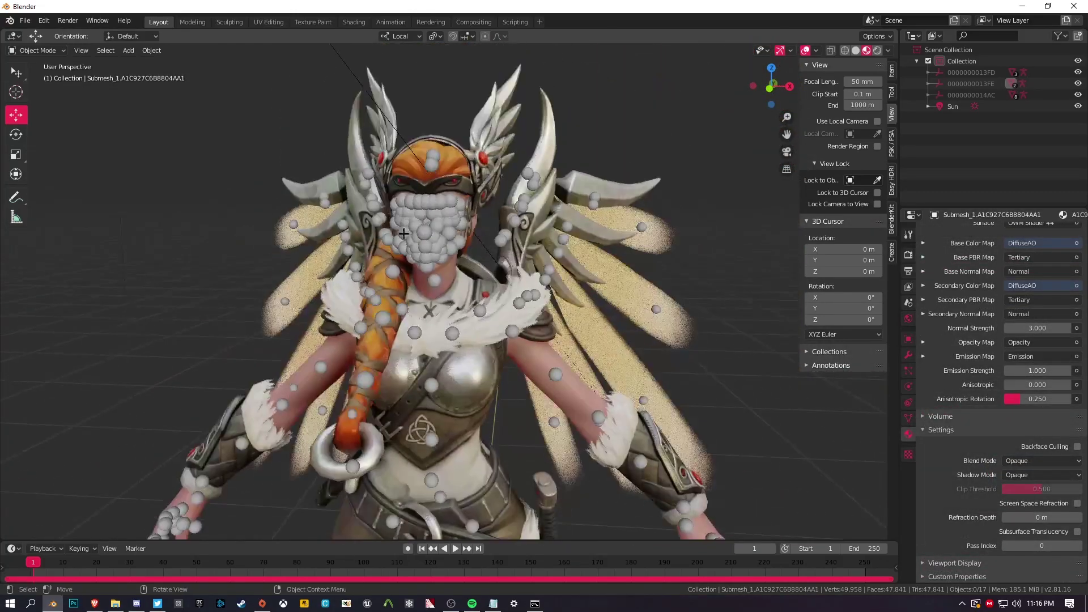
{"action": "scroll", "coordinate": [403, 233], "scroll_direction": "down", "scroll_amount": 3}
{"action": "left_click", "coordinate": [468, 265]}
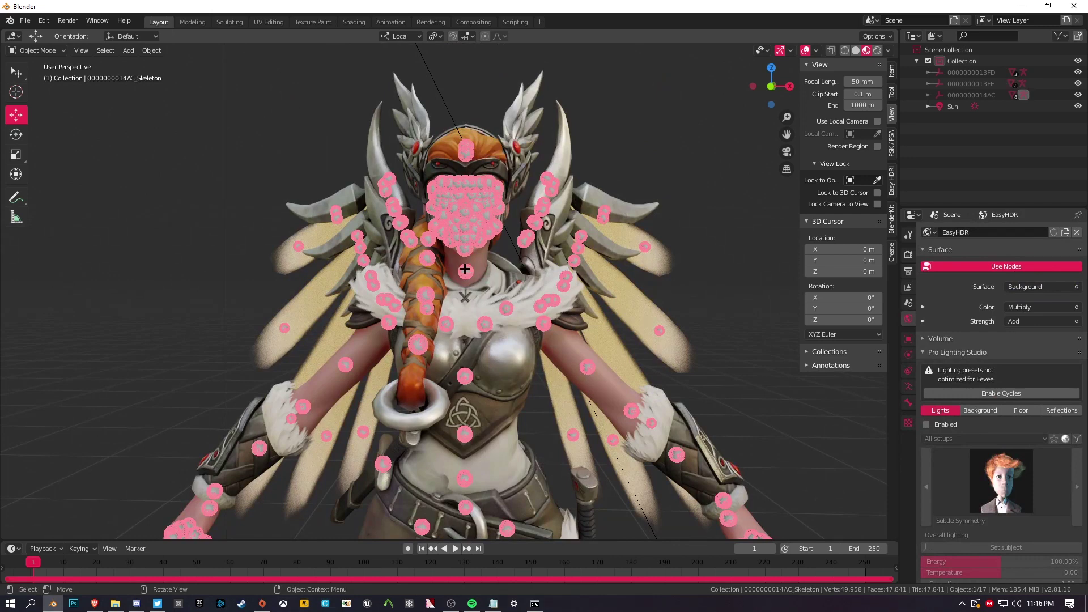
{"action": "left_click", "coordinate": [912, 386]}
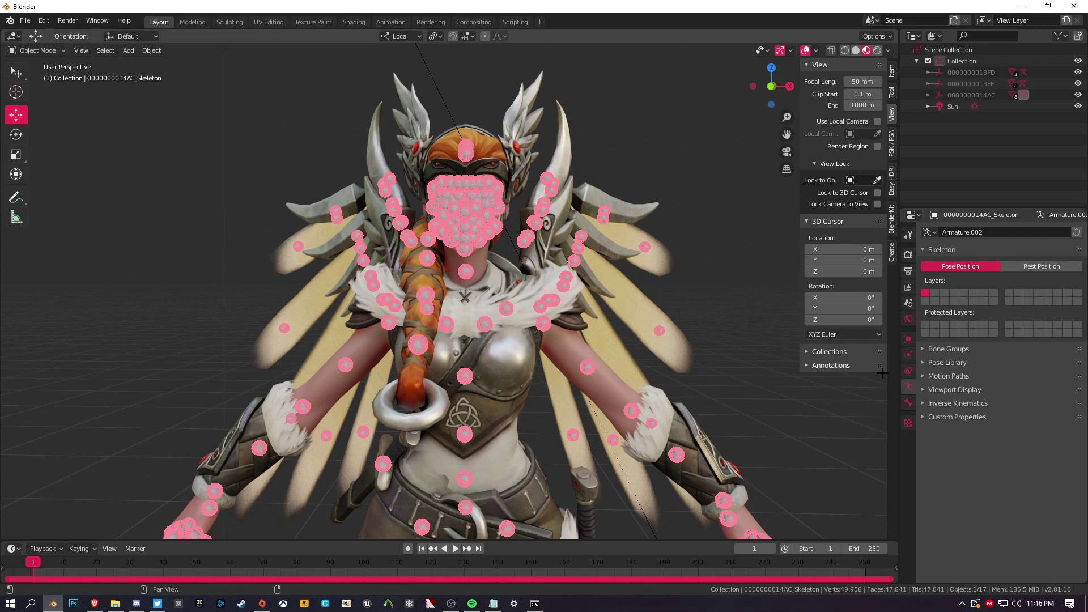
{"action": "left_click", "coordinate": [925, 390]}
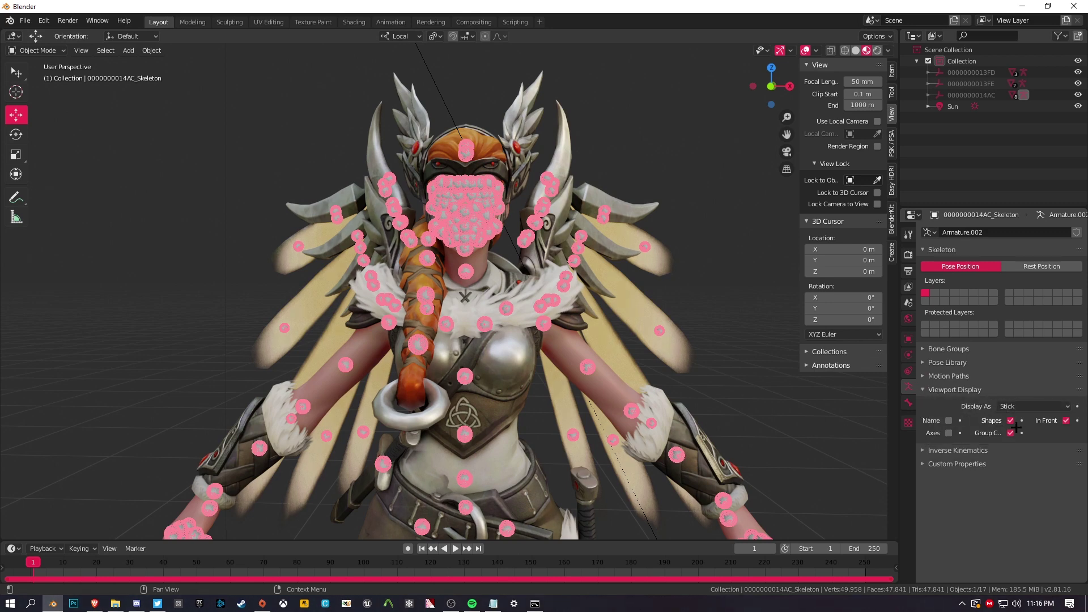
{"action": "left_click", "coordinate": [1011, 421]}
{"action": "scroll", "coordinate": [575, 244], "scroll_direction": "up", "scroll_amount": 10}
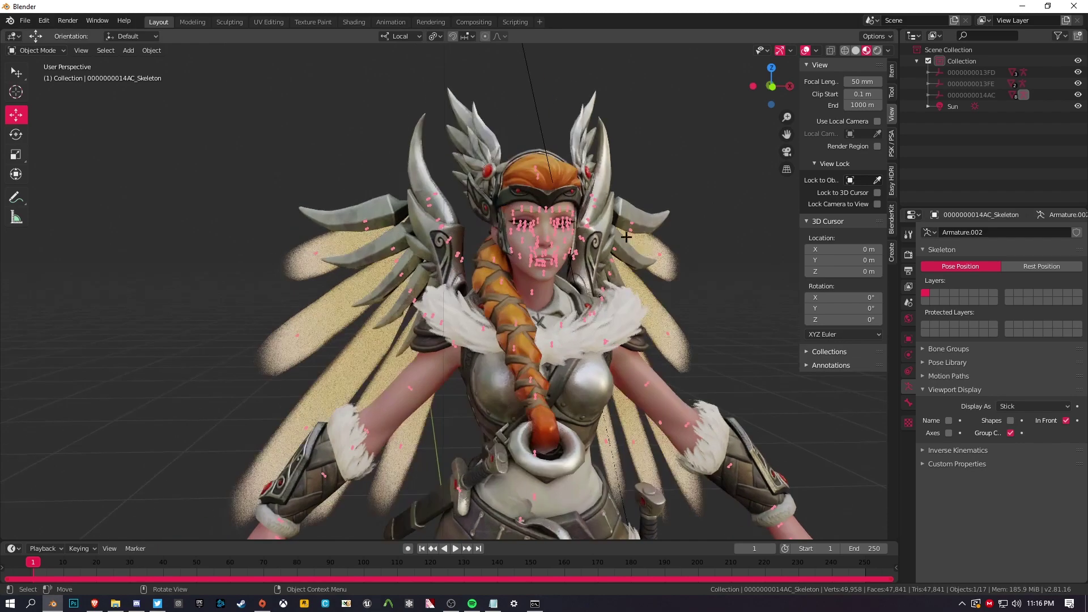
{"action": "scroll", "coordinate": [575, 244], "scroll_direction": "down", "scroll_amount": 8}
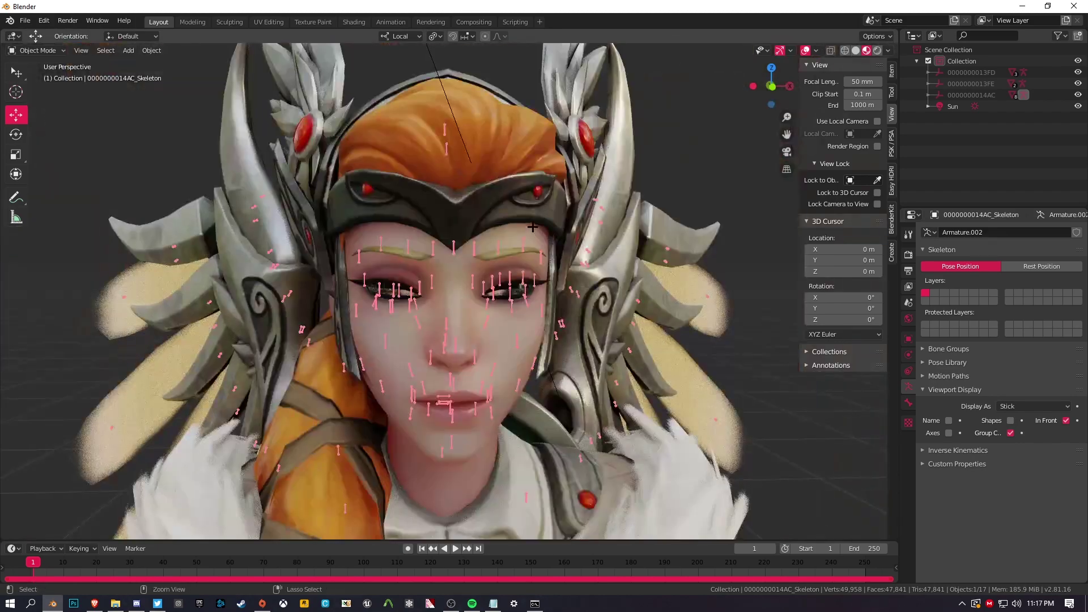
Step: Select the first eye mesh and set its material Blend Mode to Alpha Clip
{"action": "scroll", "coordinate": [529, 218], "scroll_direction": "up", "scroll_amount": 4}
{"action": "left_click", "coordinate": [529, 241]}
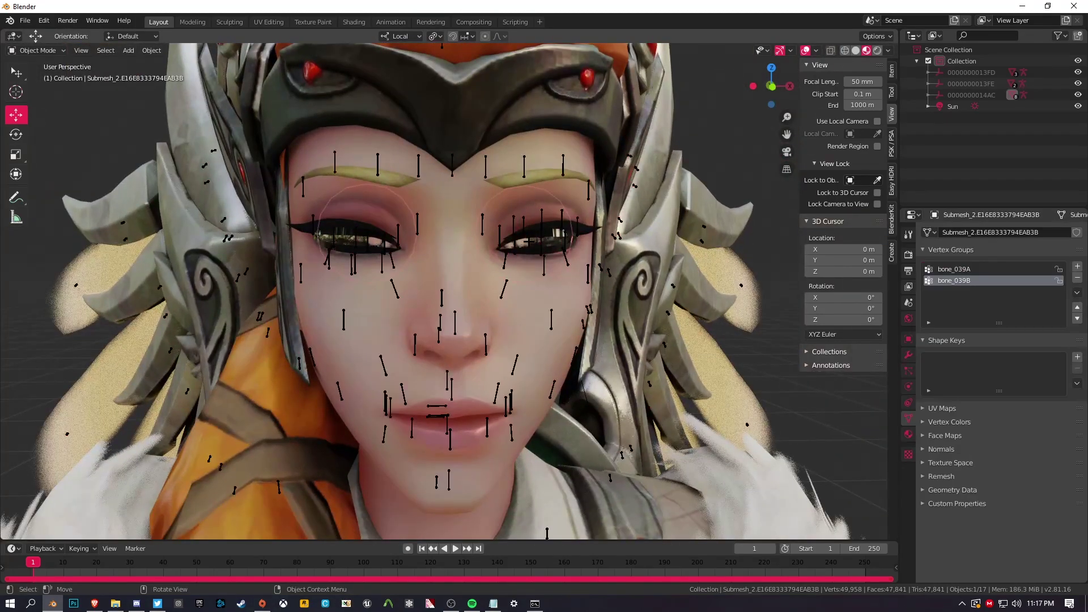
{"action": "scroll", "coordinate": [529, 232], "scroll_direction": "up", "scroll_amount": 3}
{"action": "middle_click_drag", "start_coordinate": [562, 303], "coordinate": [476, 296]}
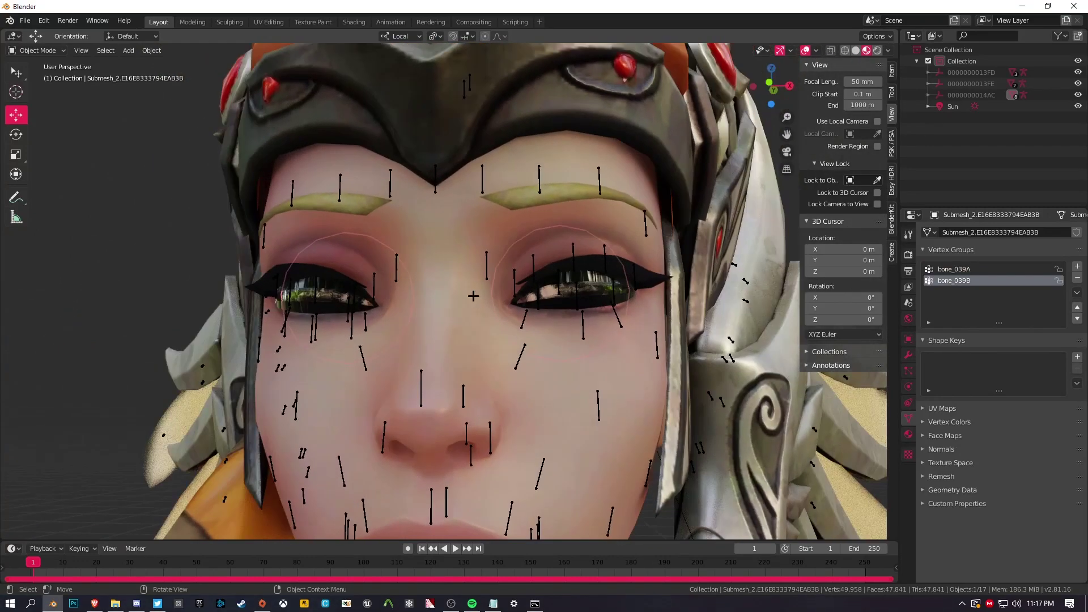
{"action": "left_click", "coordinate": [592, 276]}
{"action": "middle_click_drag", "start_coordinate": [592, 276], "coordinate": [553, 268]}
{"action": "left_click", "coordinate": [909, 434]}
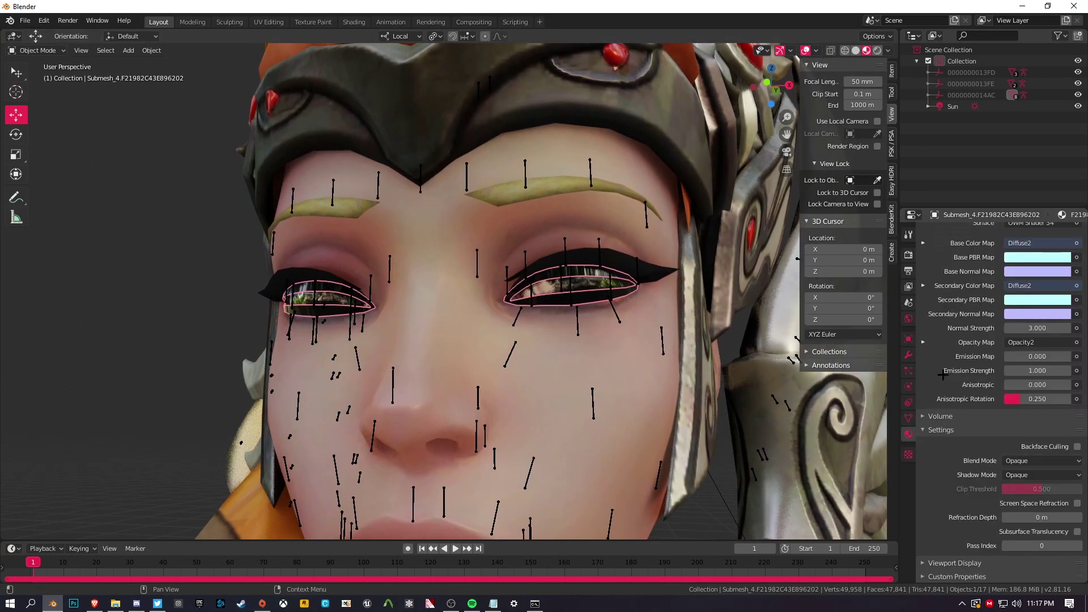
{"action": "left_click", "coordinate": [1015, 461]}
{"action": "left_click", "coordinate": [1020, 486]}
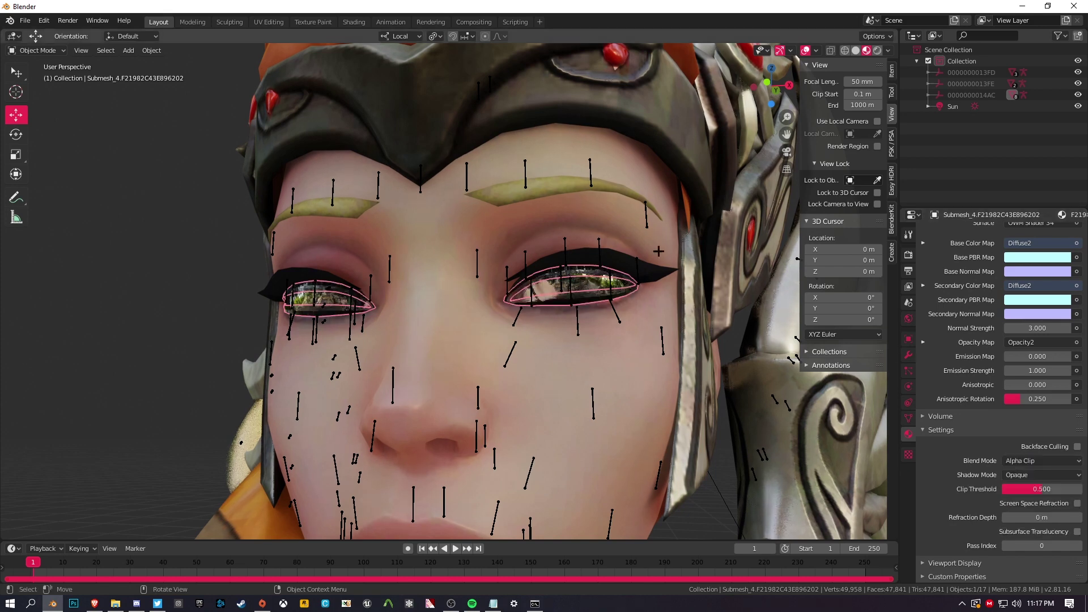
Step: Set the second eye mesh's material Blend Mode to Alpha Clip as well
{"action": "middle_click_drag", "start_coordinate": [567, 283], "coordinate": [522, 278]}
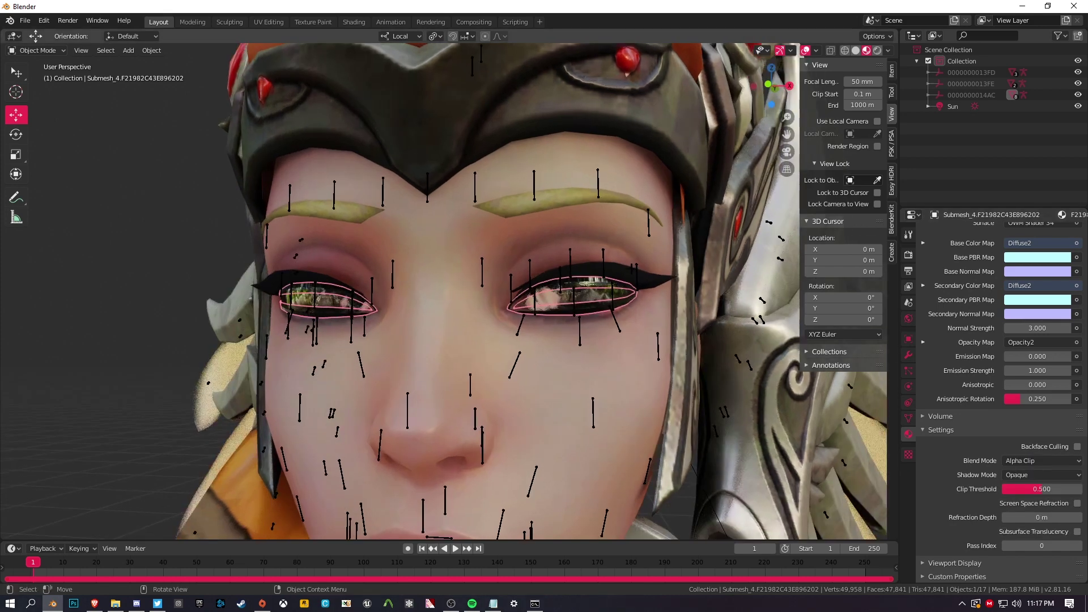
{"action": "left_click", "coordinate": [218, 175]}
{"action": "middle_click_drag", "start_coordinate": [593, 298], "coordinate": [590, 290]}
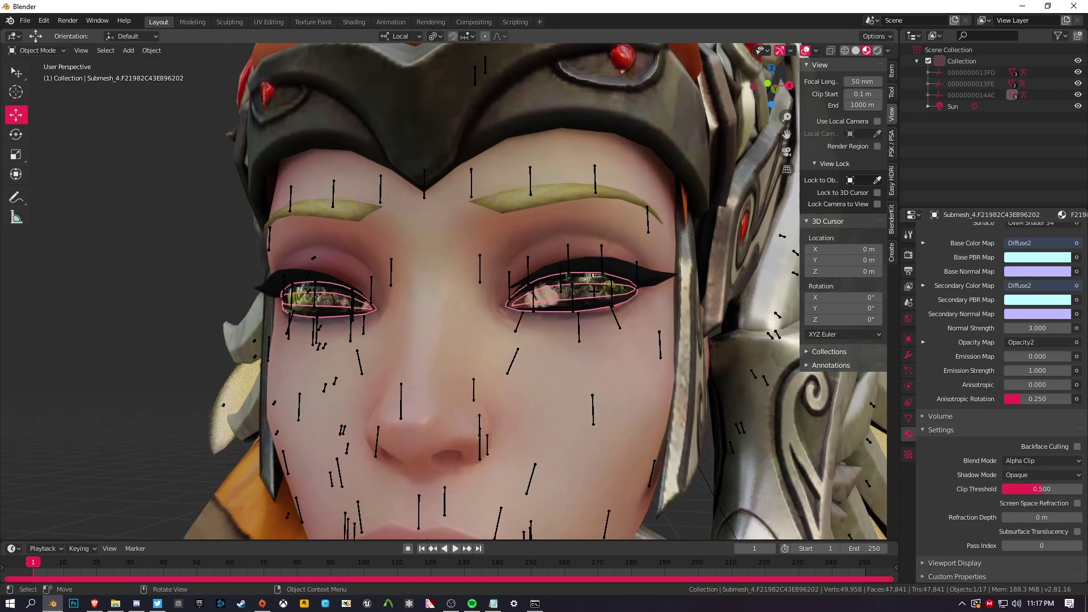
{"action": "left_click", "coordinate": [589, 290]}
{"action": "left_click", "coordinate": [1043, 460]}
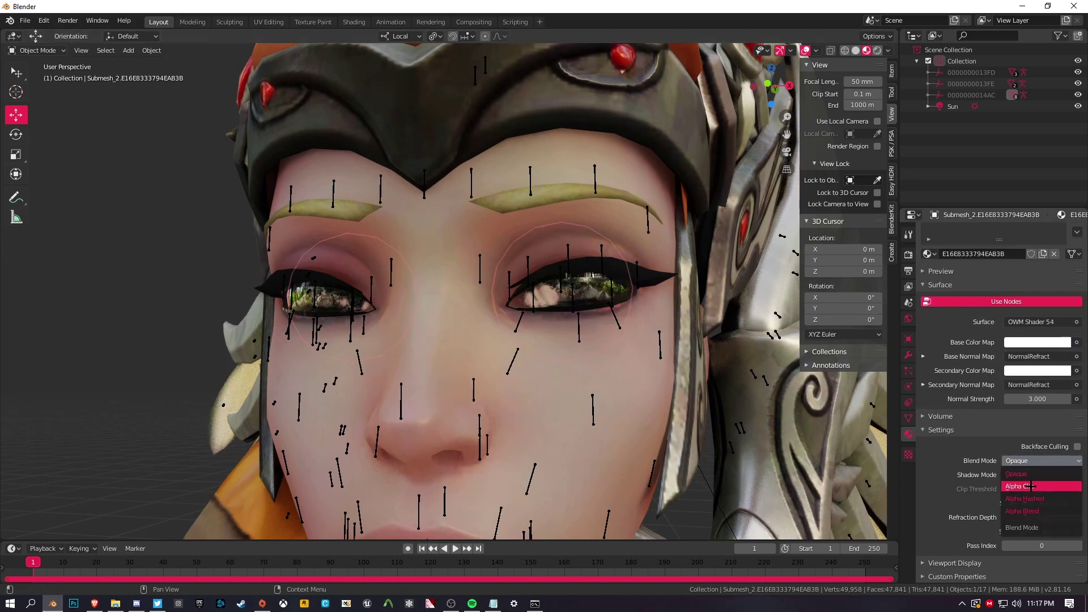
{"action": "left_click", "coordinate": [1020, 487]}
{"action": "key", "text": "alt+a"}
{"action": "scroll", "coordinate": [229, 215], "scroll_direction": "down", "scroll_amount": 6}
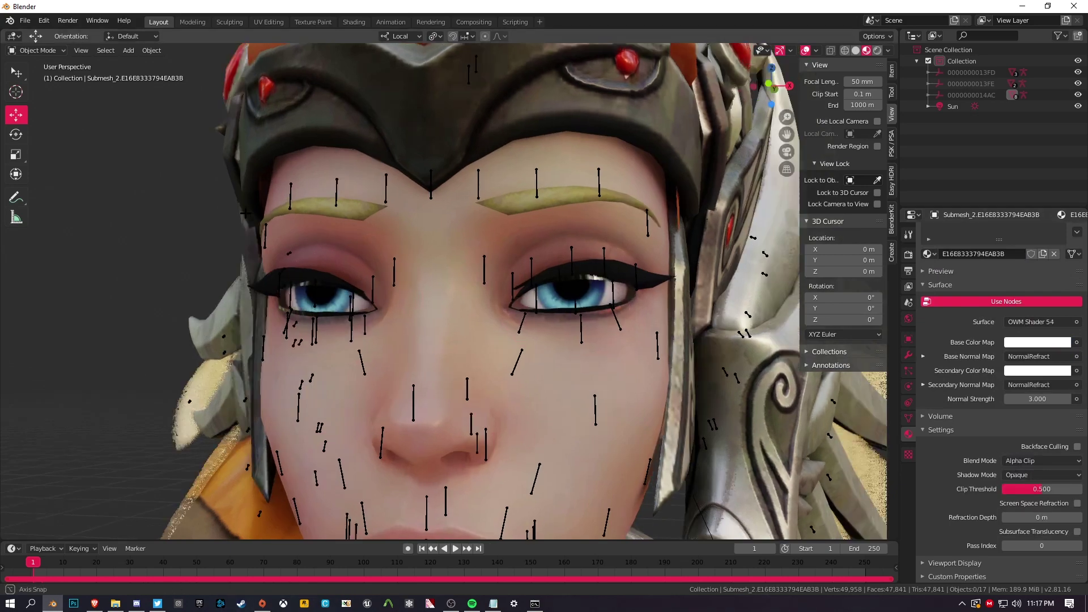
{"action": "middle_click_drag", "start_coordinate": [229, 215], "coordinate": [630, 159]}
{"action": "scroll", "coordinate": [282, 211], "scroll_direction": "down", "scroll_amount": 2}
{"action": "scroll", "coordinate": [291, 206], "scroll_direction": "up", "scroll_amount": 4}
{"action": "scroll", "coordinate": [420, 153], "scroll_direction": "down", "scroll_amount": 3}
{"action": "scroll", "coordinate": [480, 175], "scroll_direction": "down", "scroll_amount": 1}
{"action": "scroll", "coordinate": [405, 227], "scroll_direction": "down", "scroll_amount": 2}
{"action": "scroll", "coordinate": [371, 199], "scroll_direction": "down", "scroll_amount": 2}
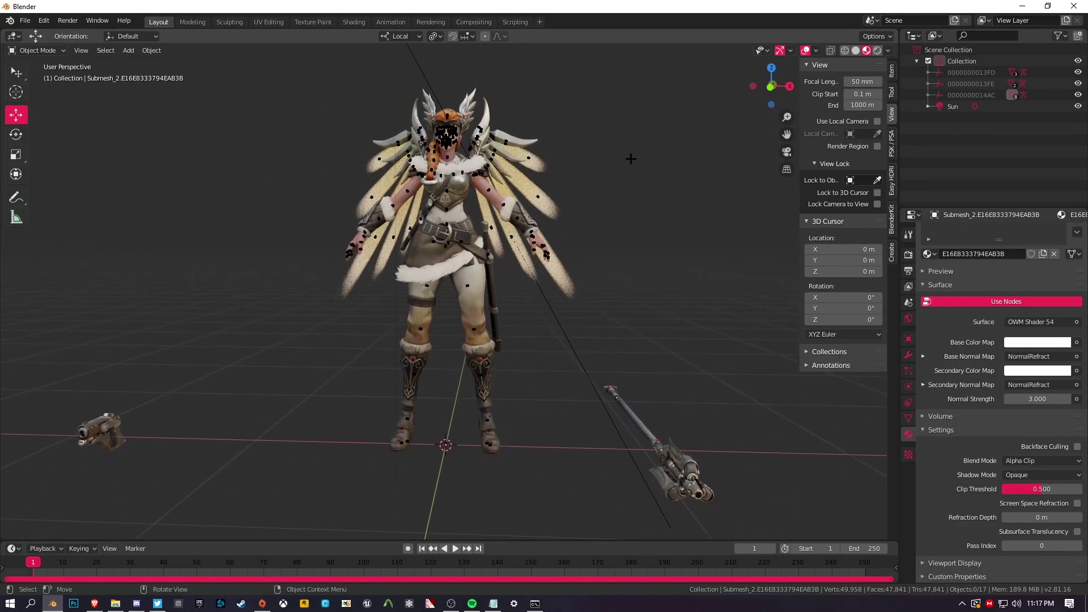
{"action": "left_click", "coordinate": [771, 87]}
{"action": "middle_click_drag", "start_coordinate": [628, 89], "coordinate": [554, 97]}
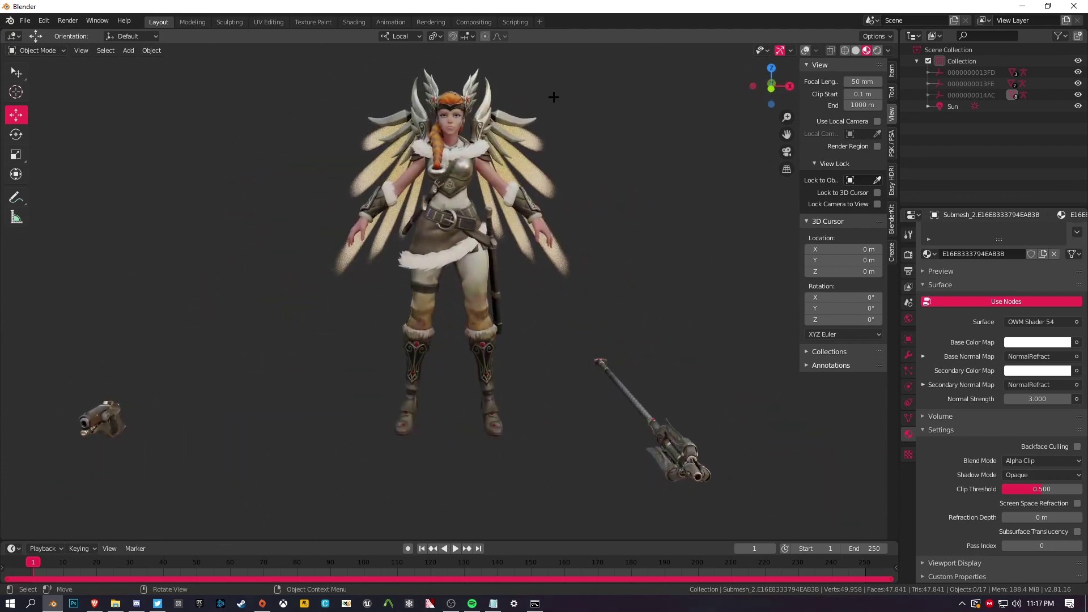